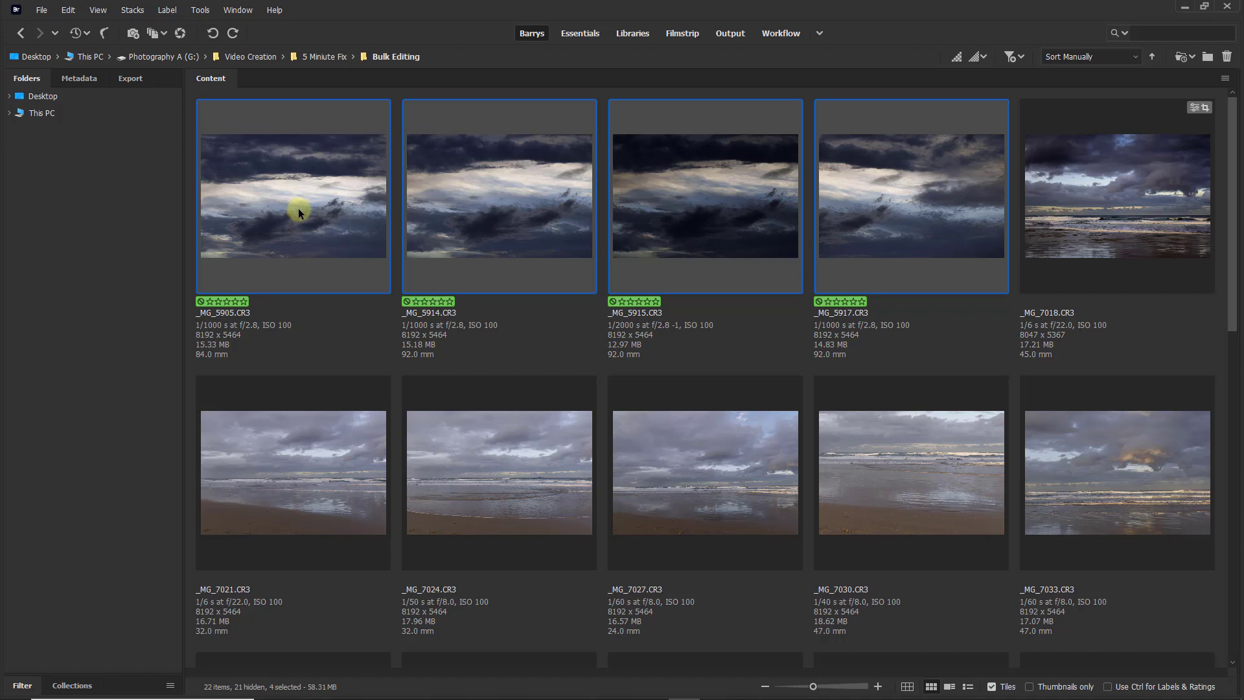
Crop the upper and lower edges of _MG_5905.CR3 in Camera Raw to about 8192 x 4211 and apply automatic tonal adjustments
click(300, 206)
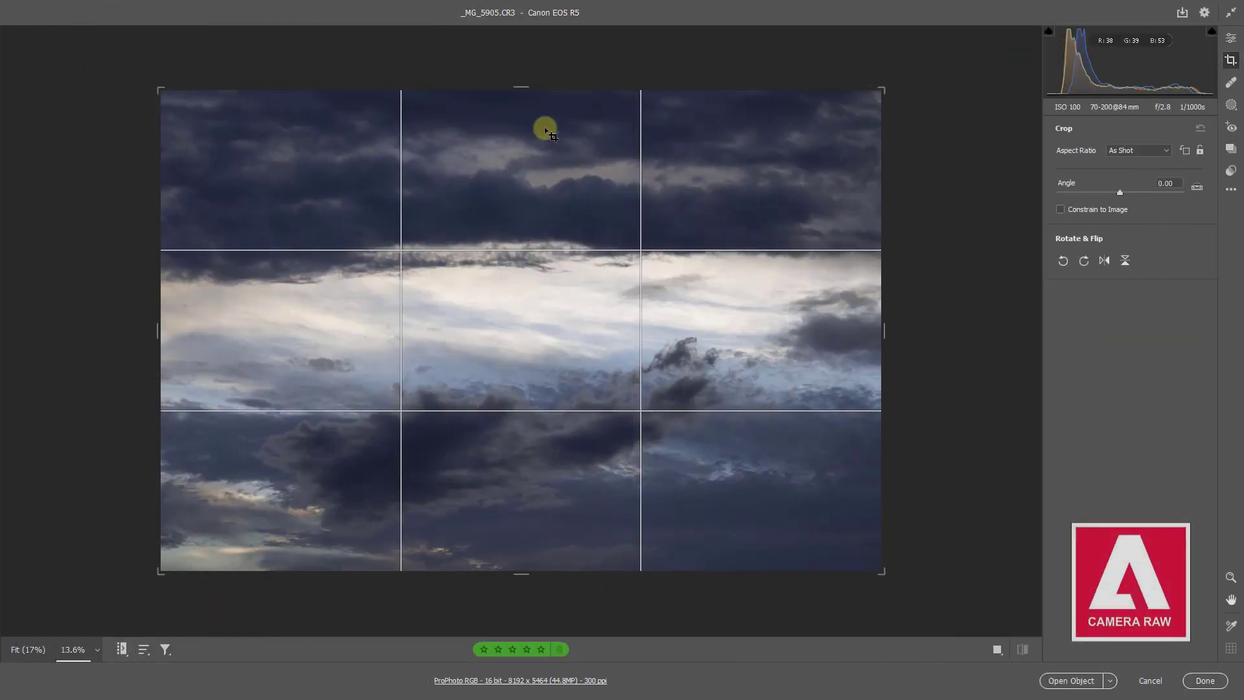
drag(522, 87, 528, 116)
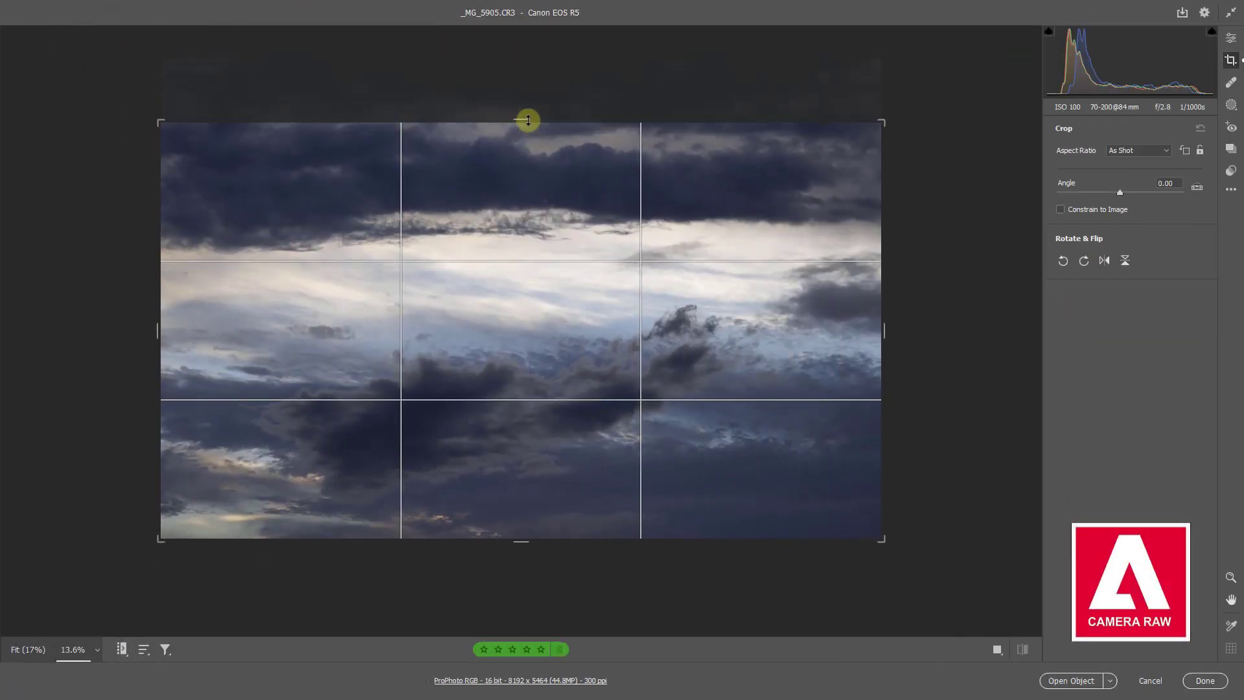
drag(523, 541, 527, 516)
key(Return)
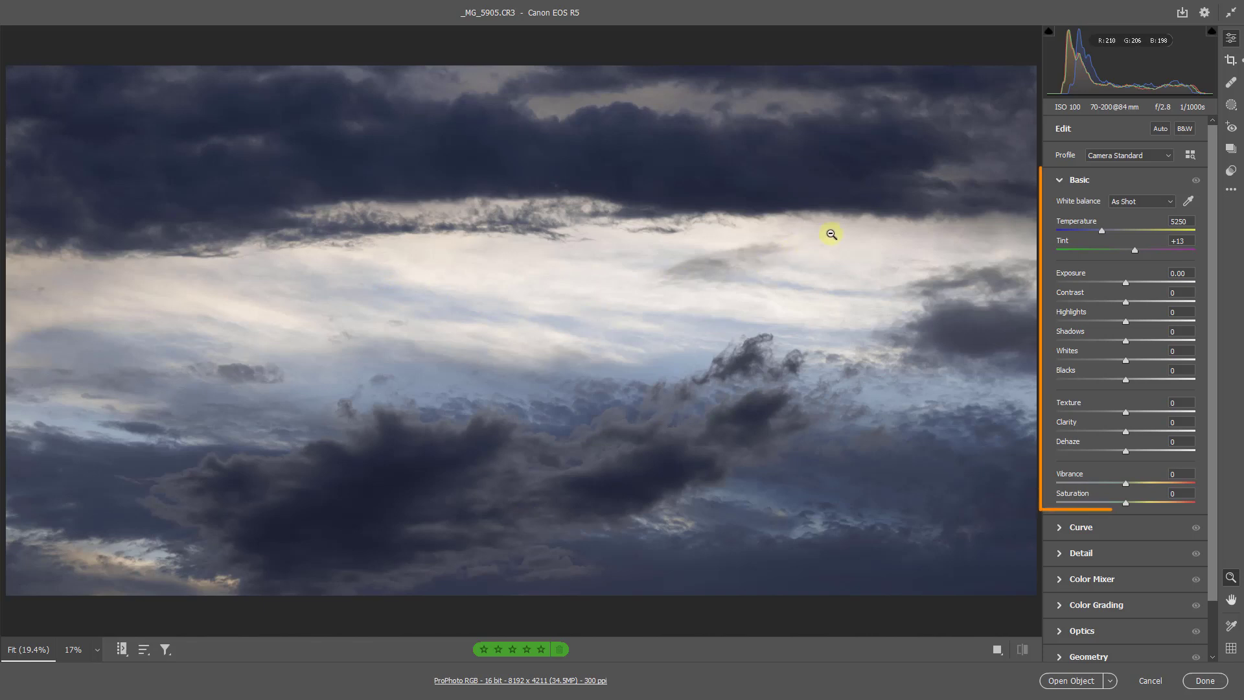
click(1158, 129)
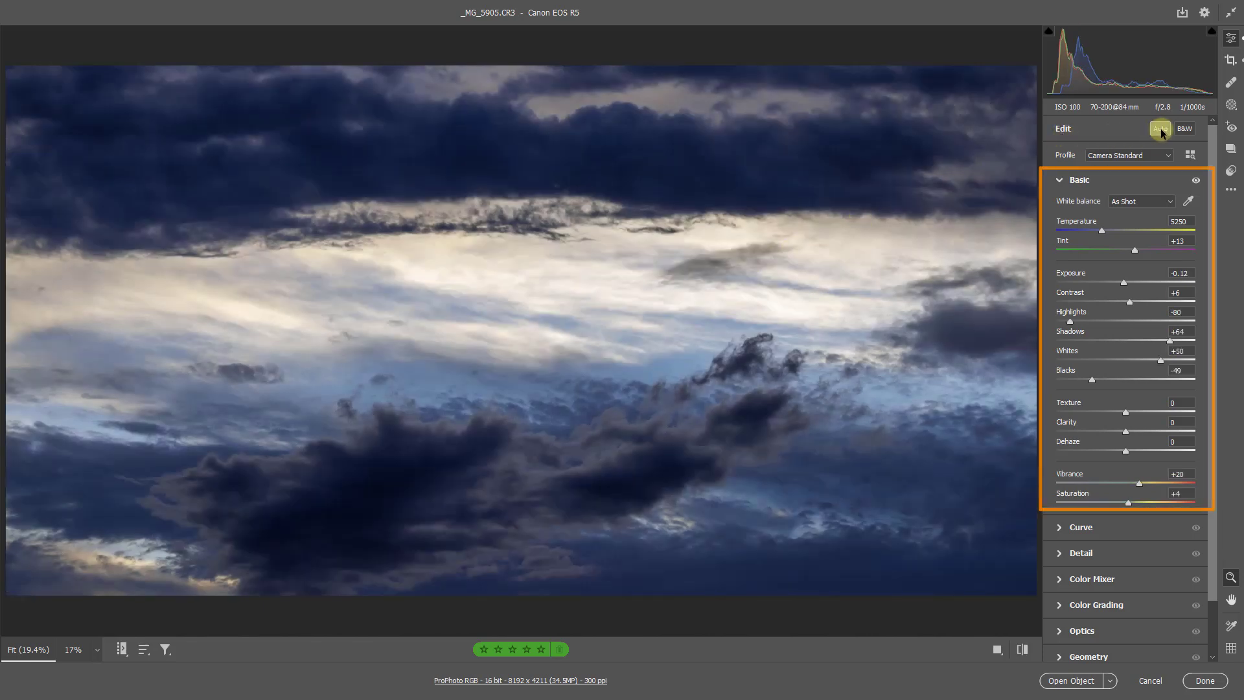
Add a linear gradient mask from just above the sky down to the dark lower clouds and set its temperature to +100
click(1229, 106)
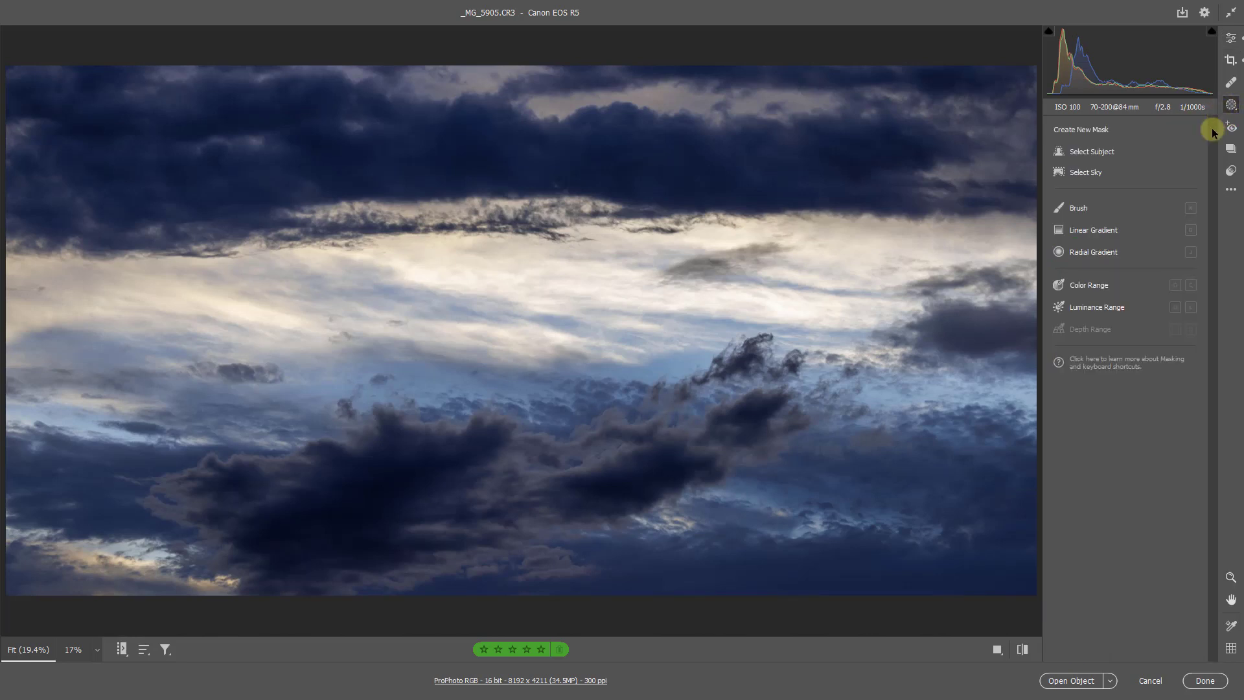
click(1080, 231)
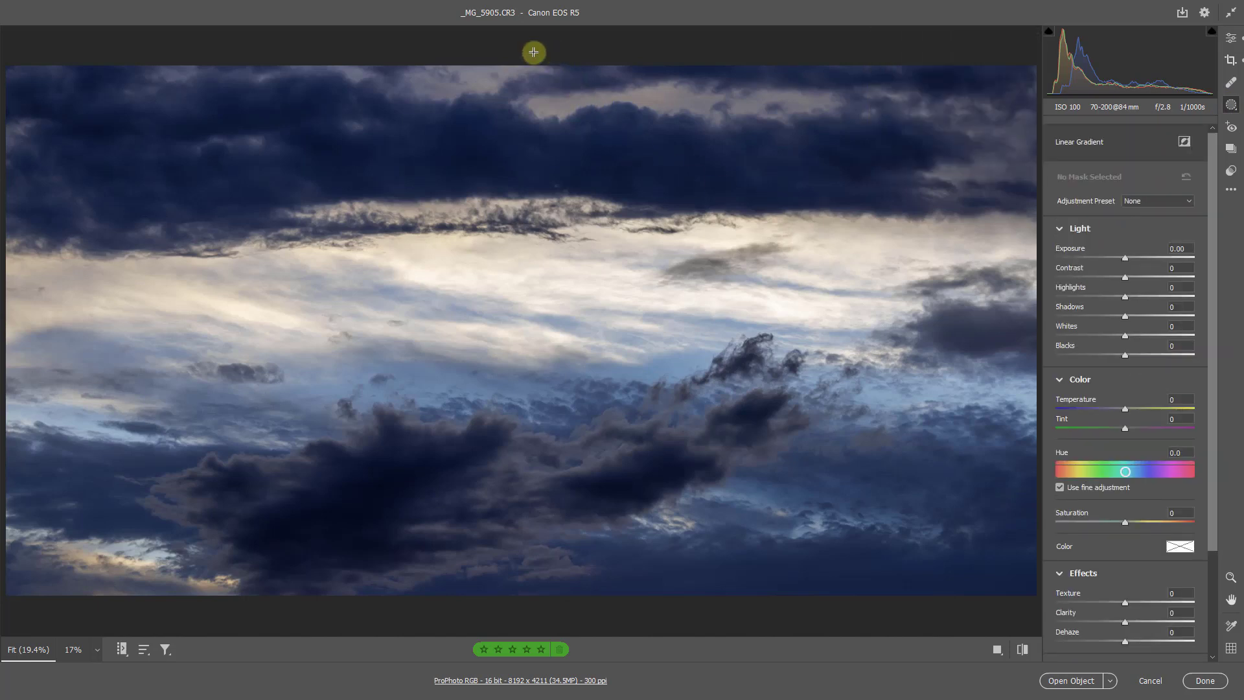
drag(533, 52, 530, 425)
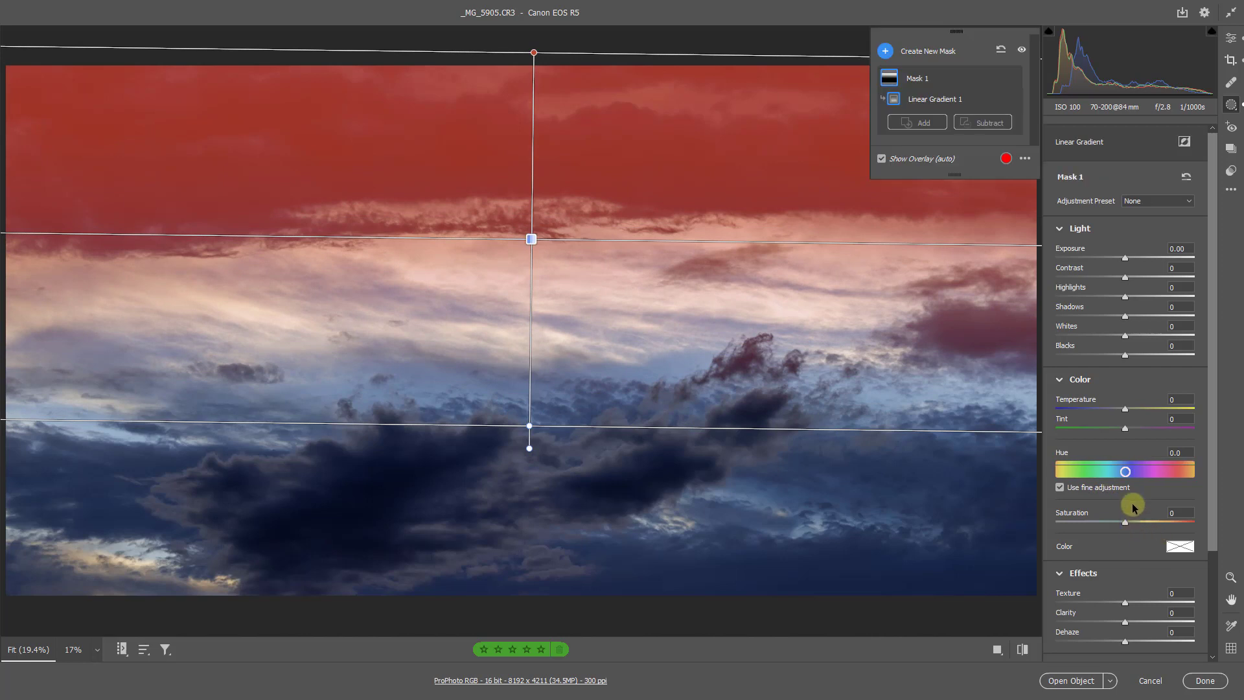
drag(1126, 408, 1195, 421)
Rename the gradient mask as Top Grad
click(917, 79)
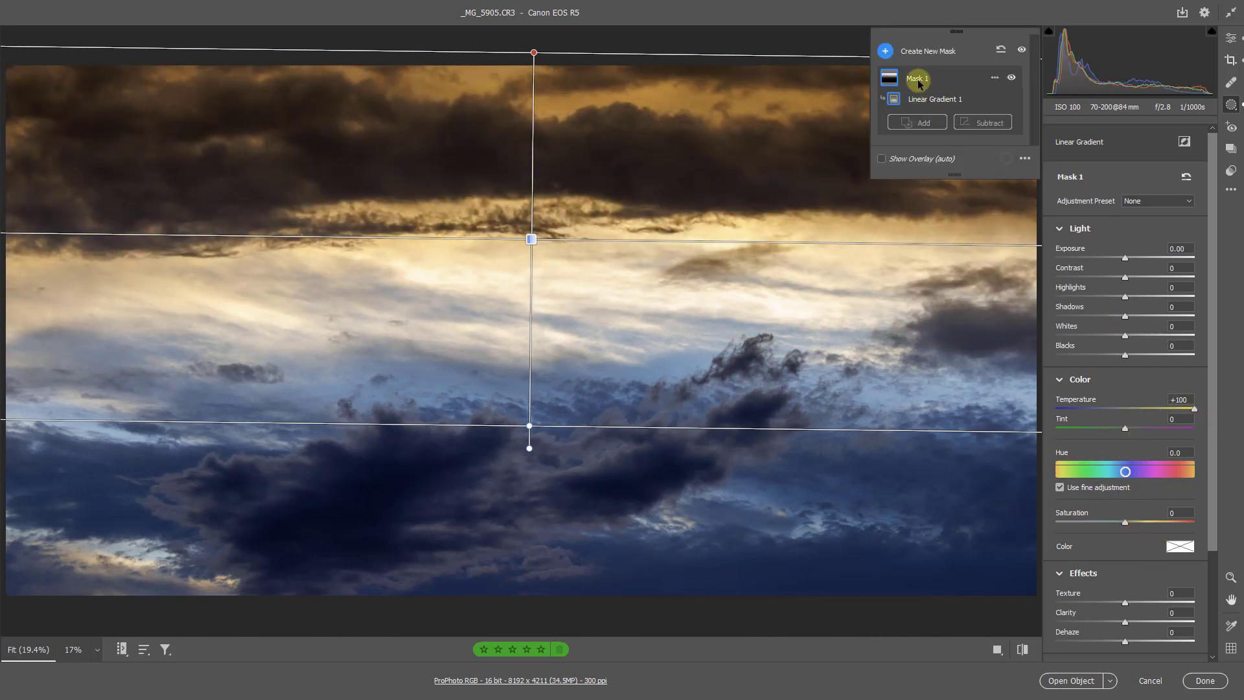
double_click(918, 79)
text(T)
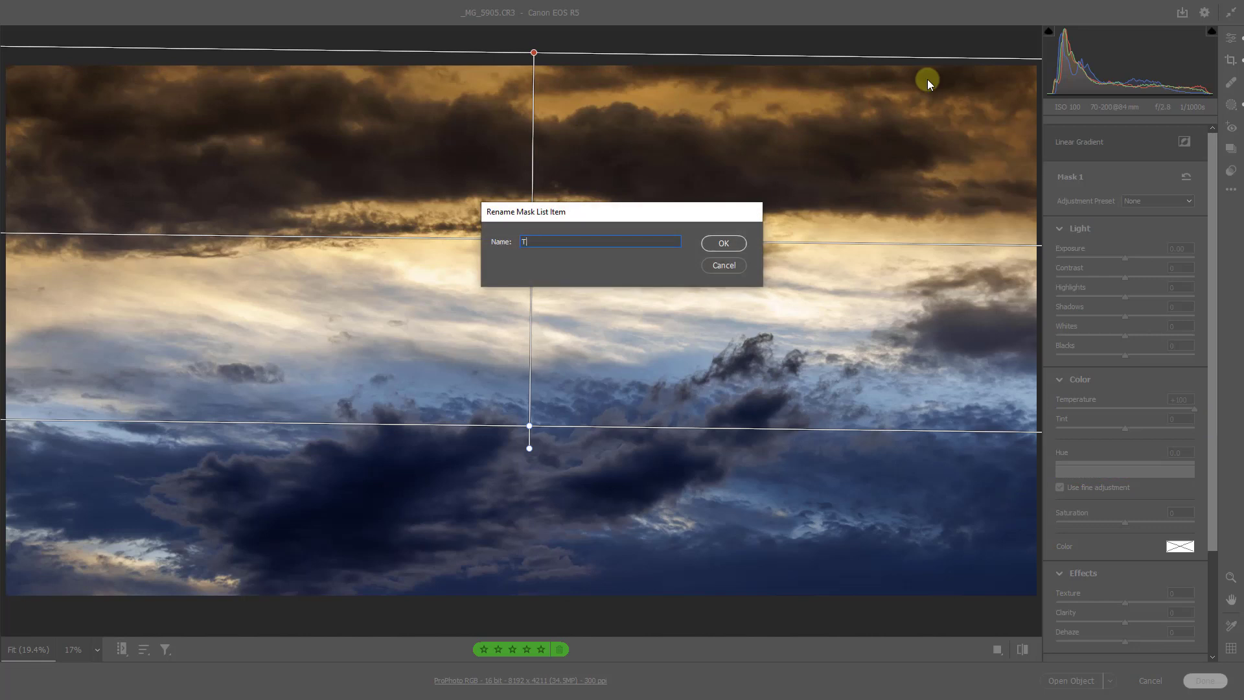
text(op Grad)
click(723, 243)
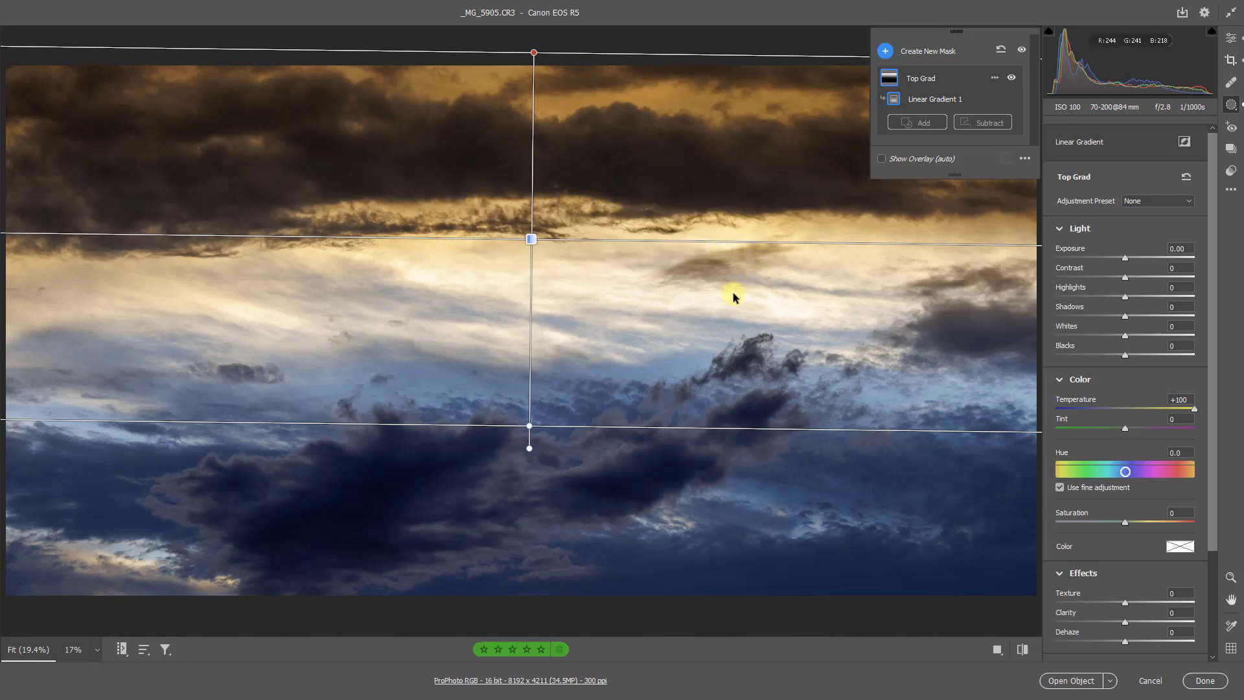
Heal three spots across the lower edge of the upper dark cloud band with a size 20 brush at 100 opacity
click(1231, 83)
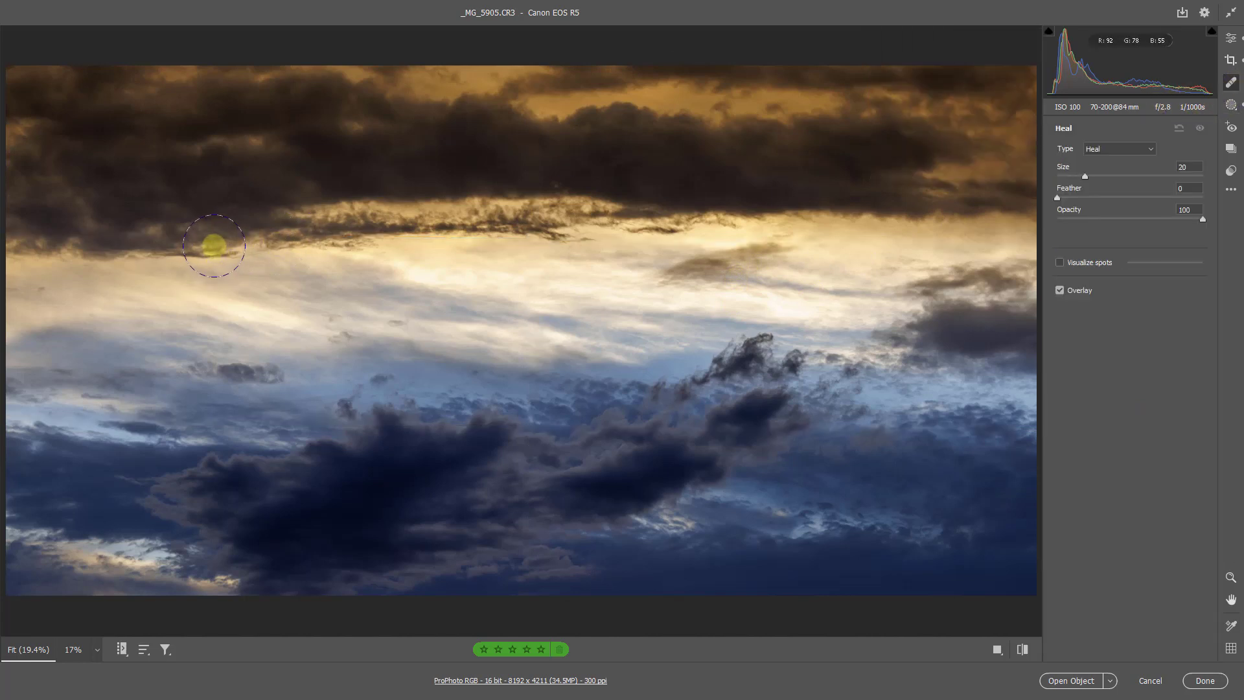
click(216, 219)
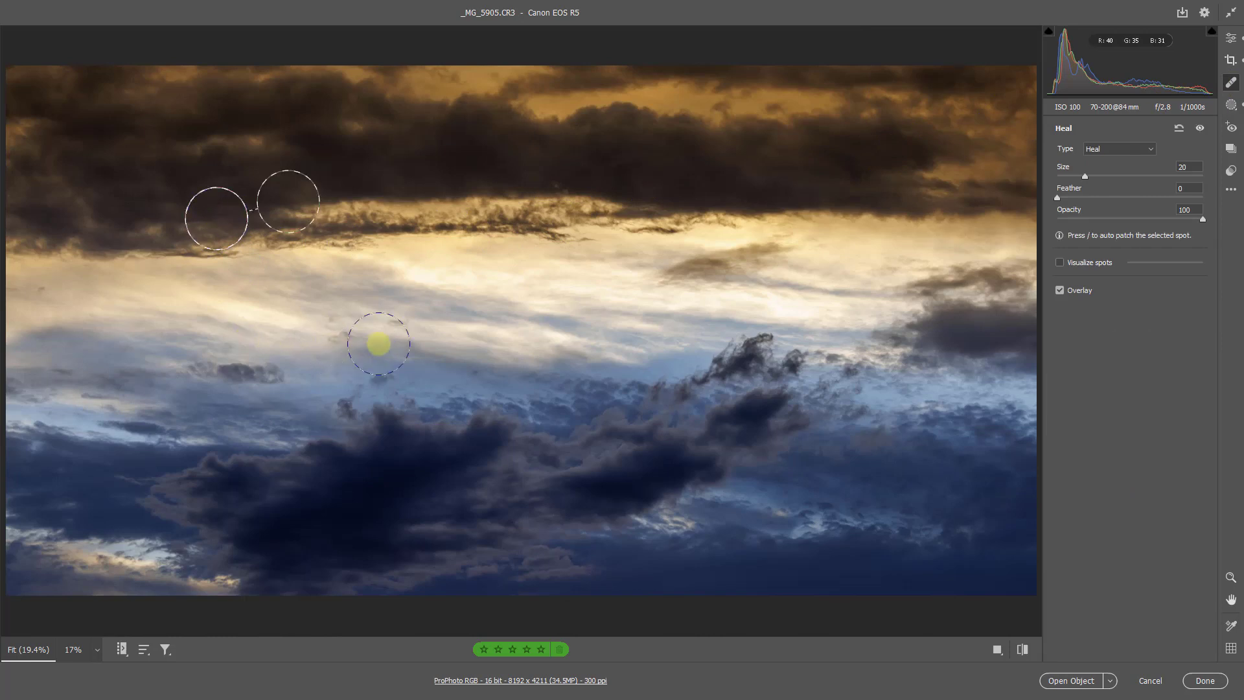
click(535, 214)
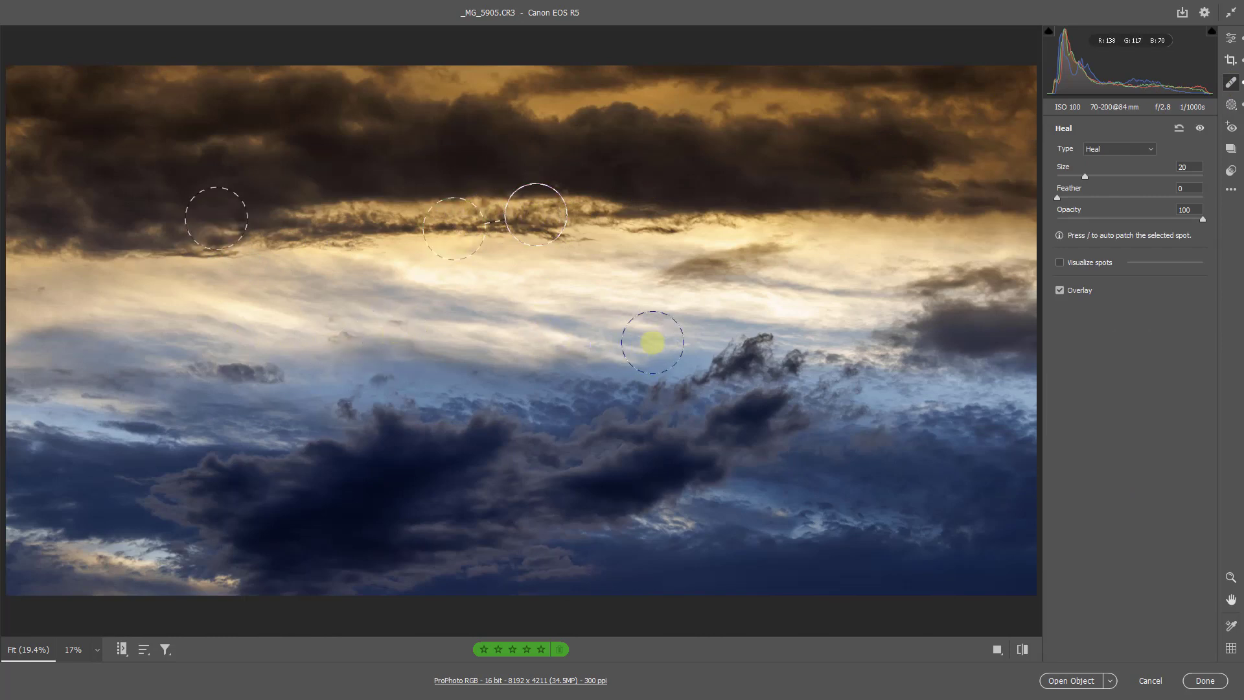
click(823, 210)
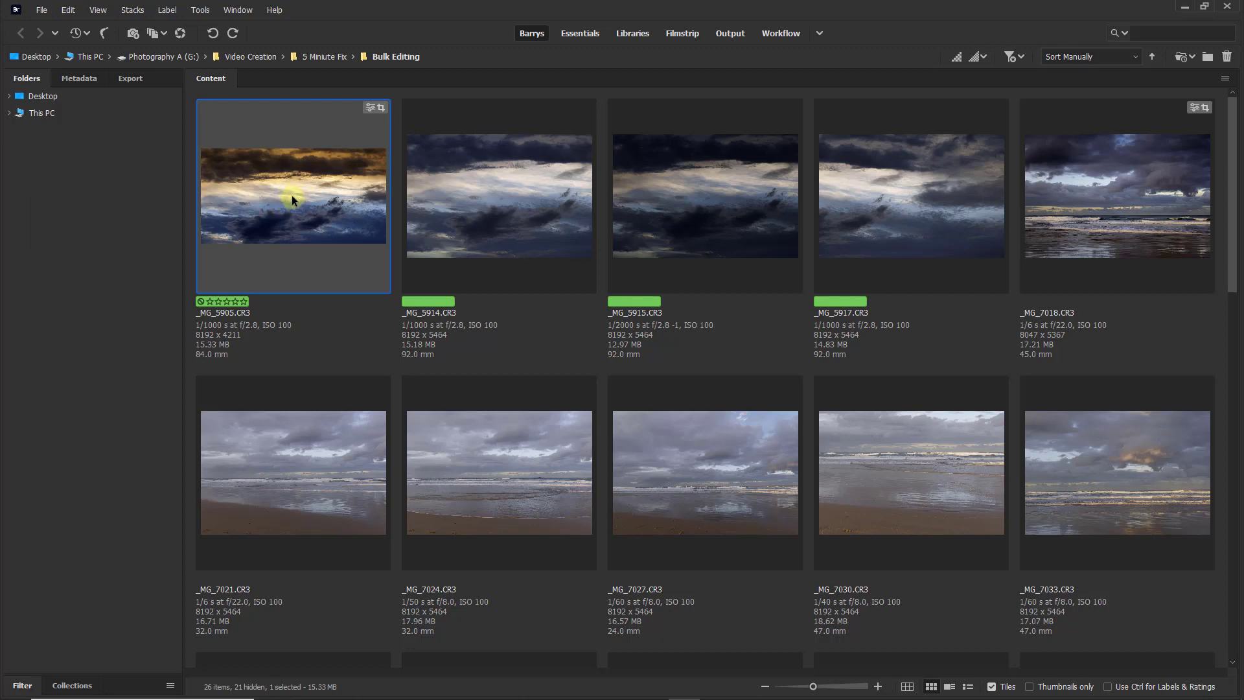
Copy the develop settings of _MG_5905.CR3 in Bridge
right_click(294, 189)
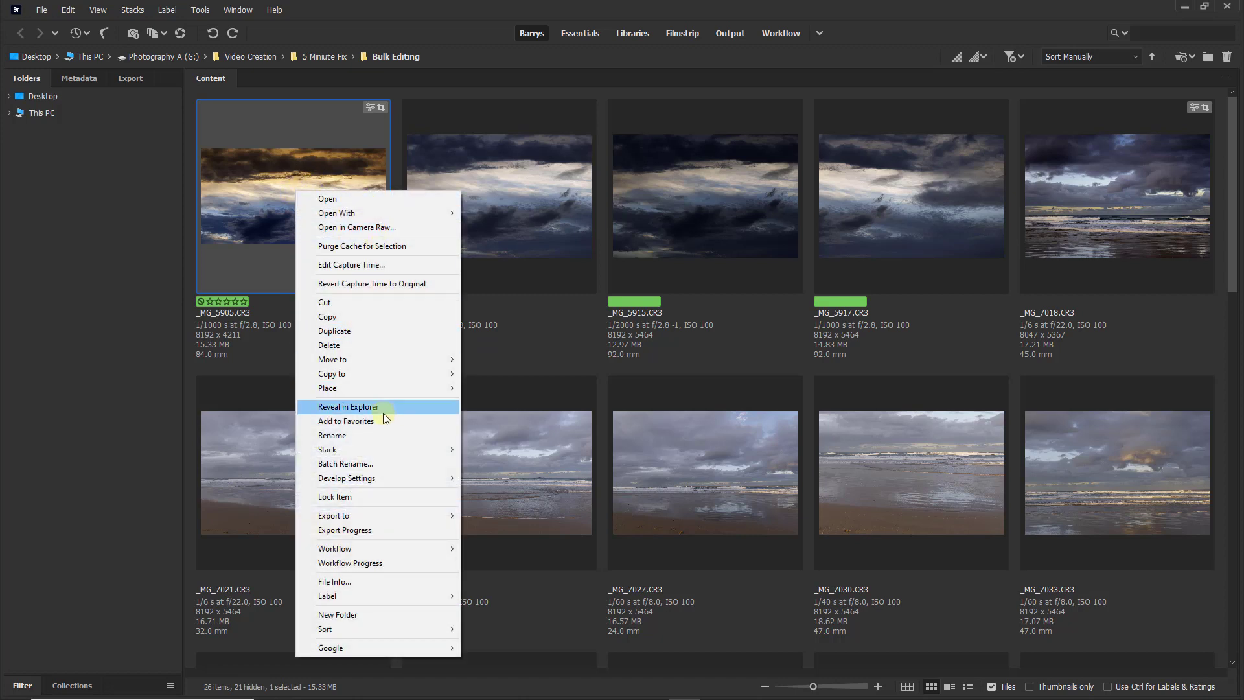
mouse_move(391, 478)
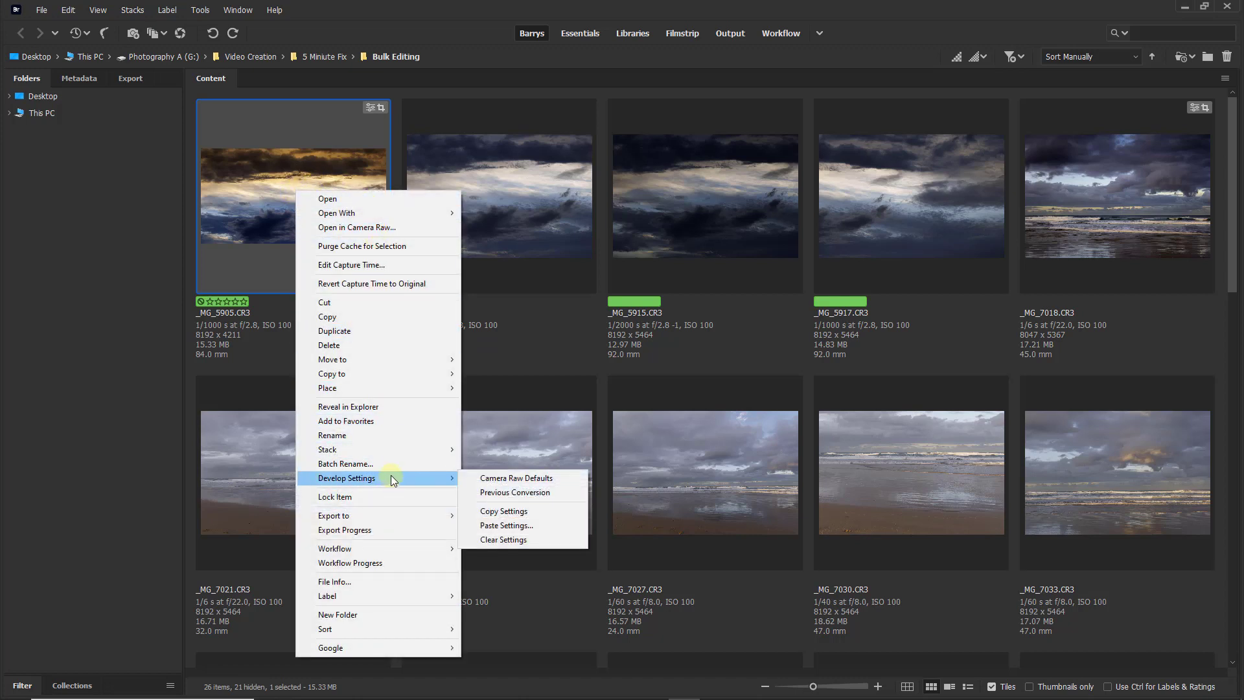
click(484, 510)
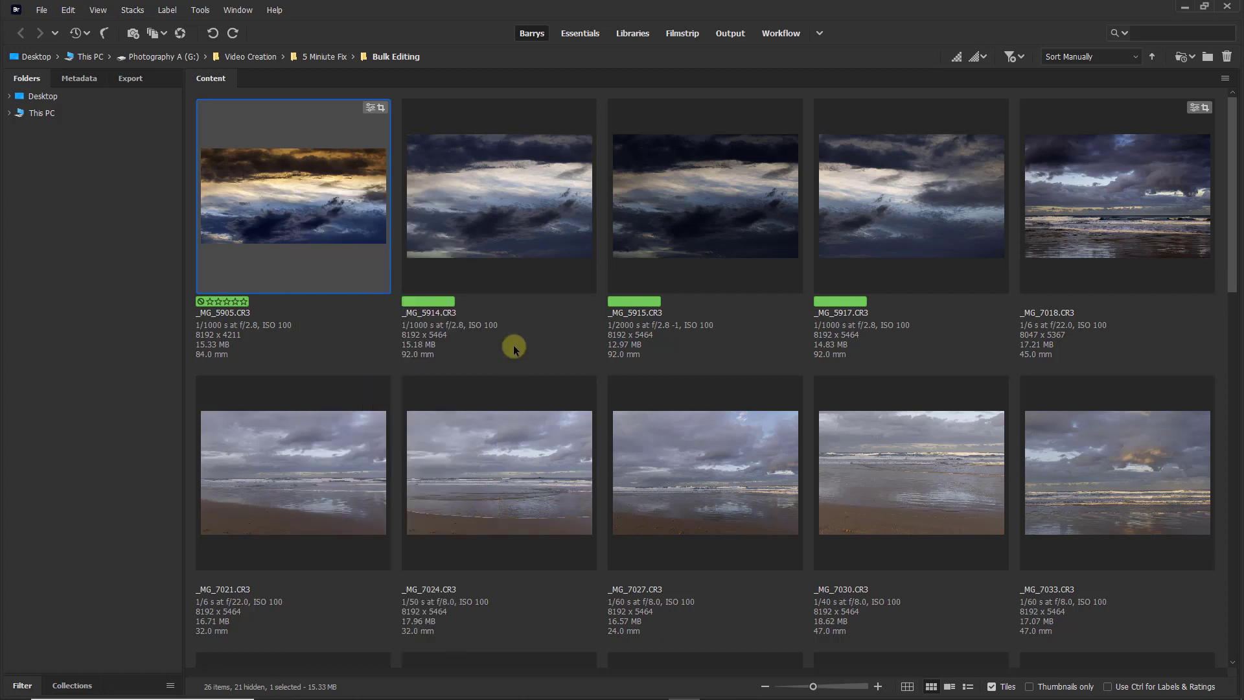
Select _MG_5914.CR3, _MG_5915.CR3 and _MG_5917.CR3 and start pasting the copied develop settings onto them
click(497, 192)
shift+click(731, 199)
shift+click(883, 189)
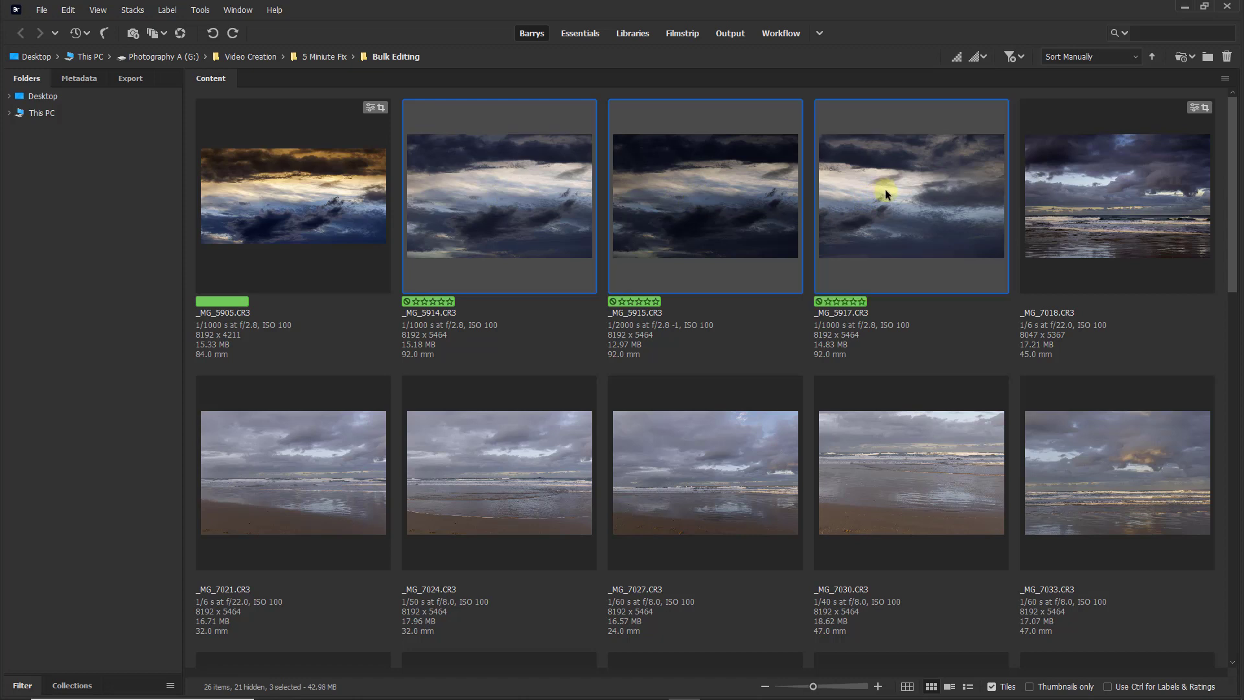
right_click(487, 179)
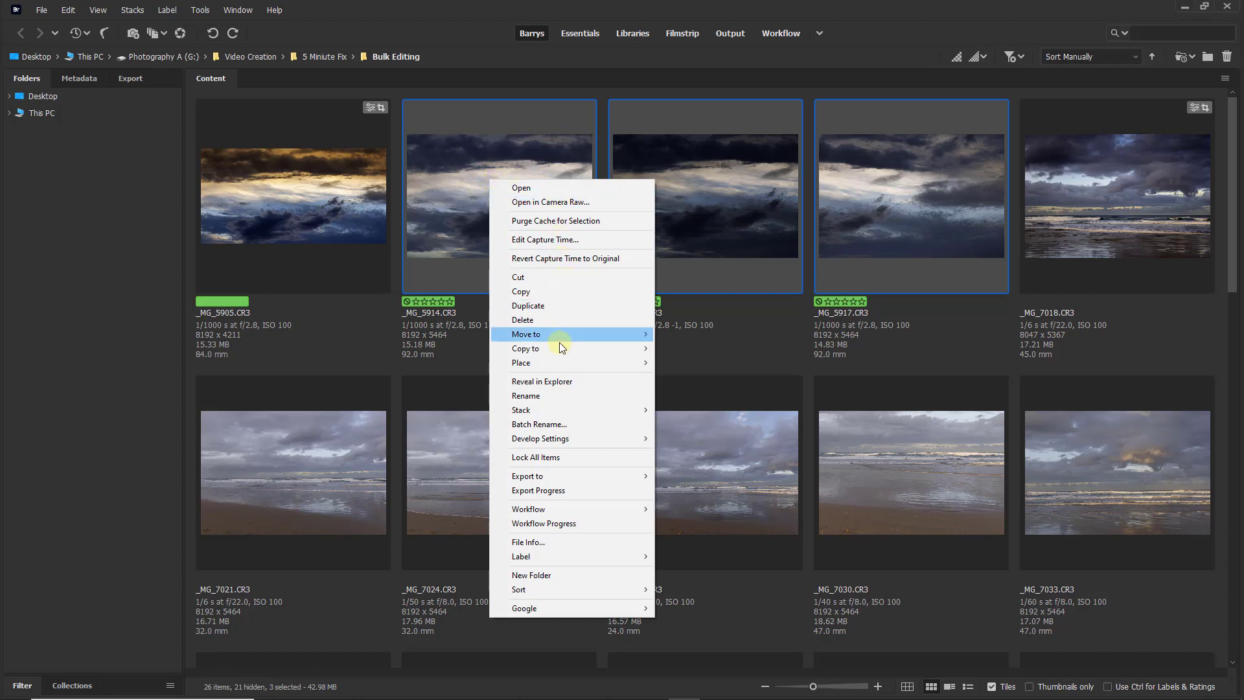
mouse_move(552, 443)
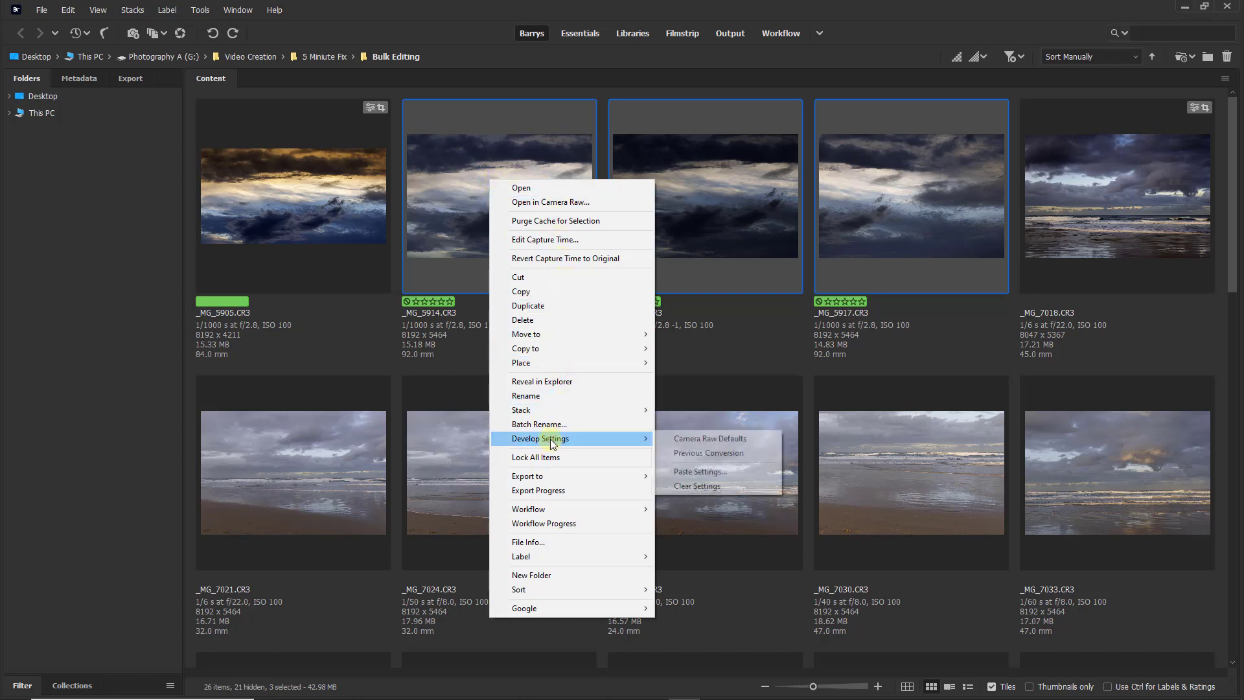
click(679, 471)
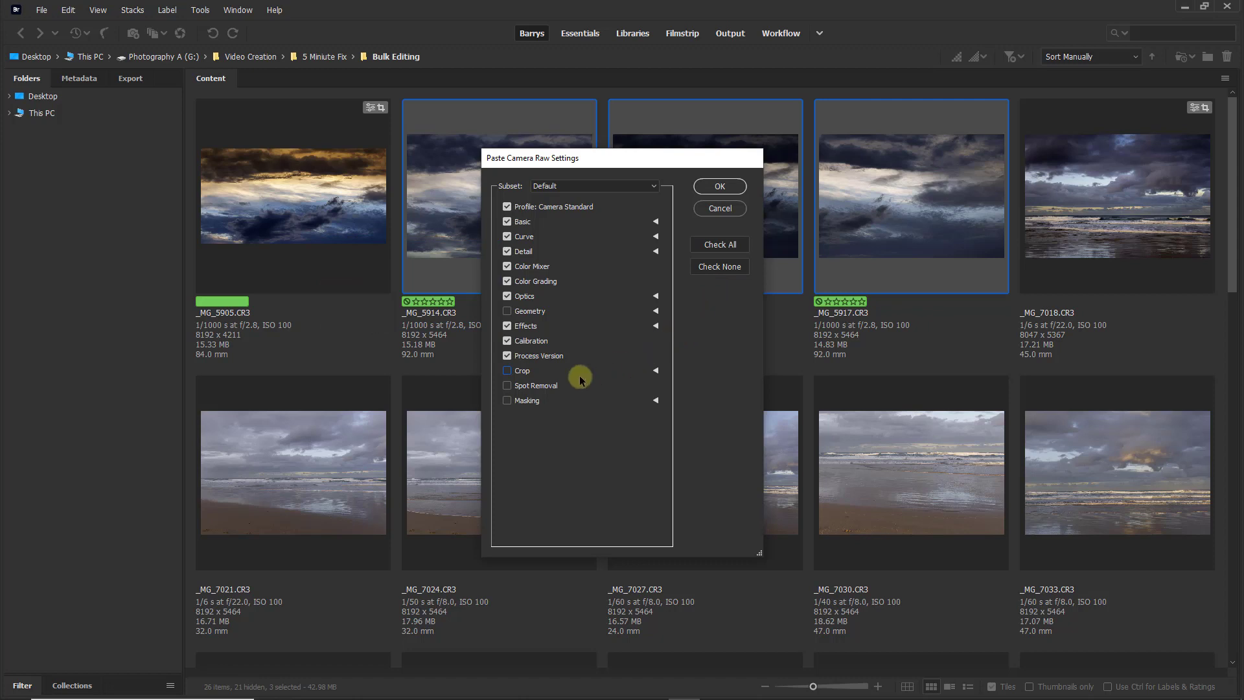
Include Crop, Spot Removal and Masking with the Top Grad mask in the settings and paste them onto the selected images
click(506, 370)
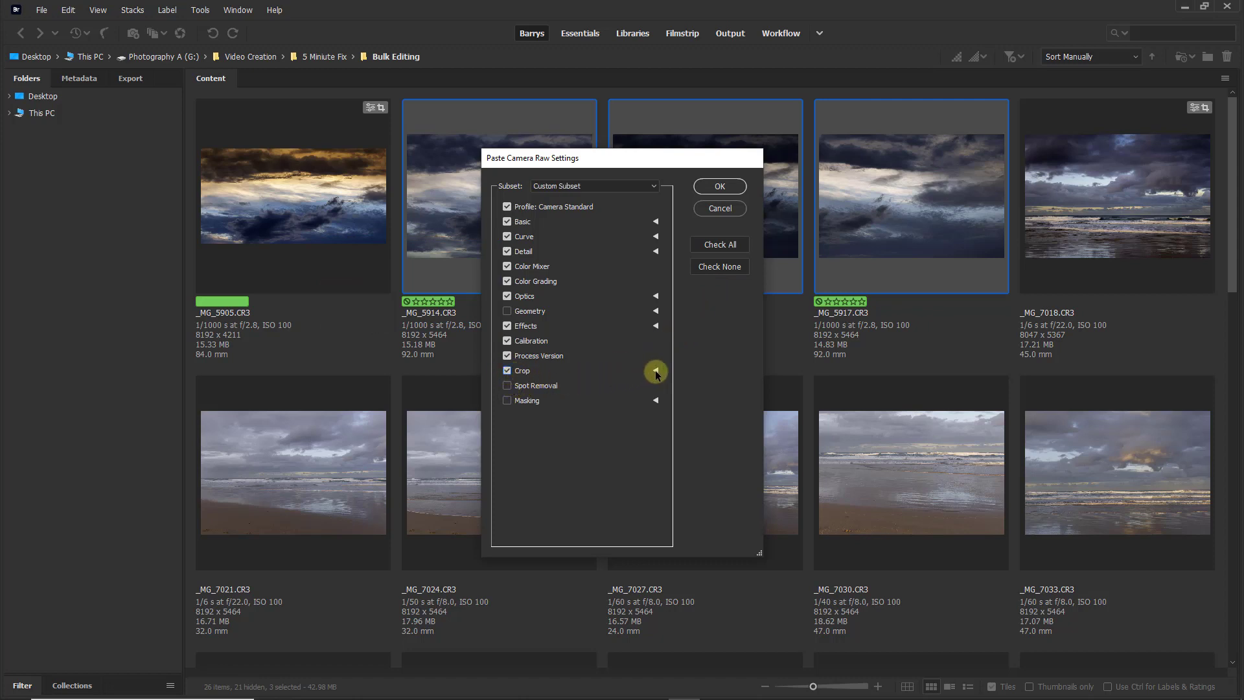
click(656, 372)
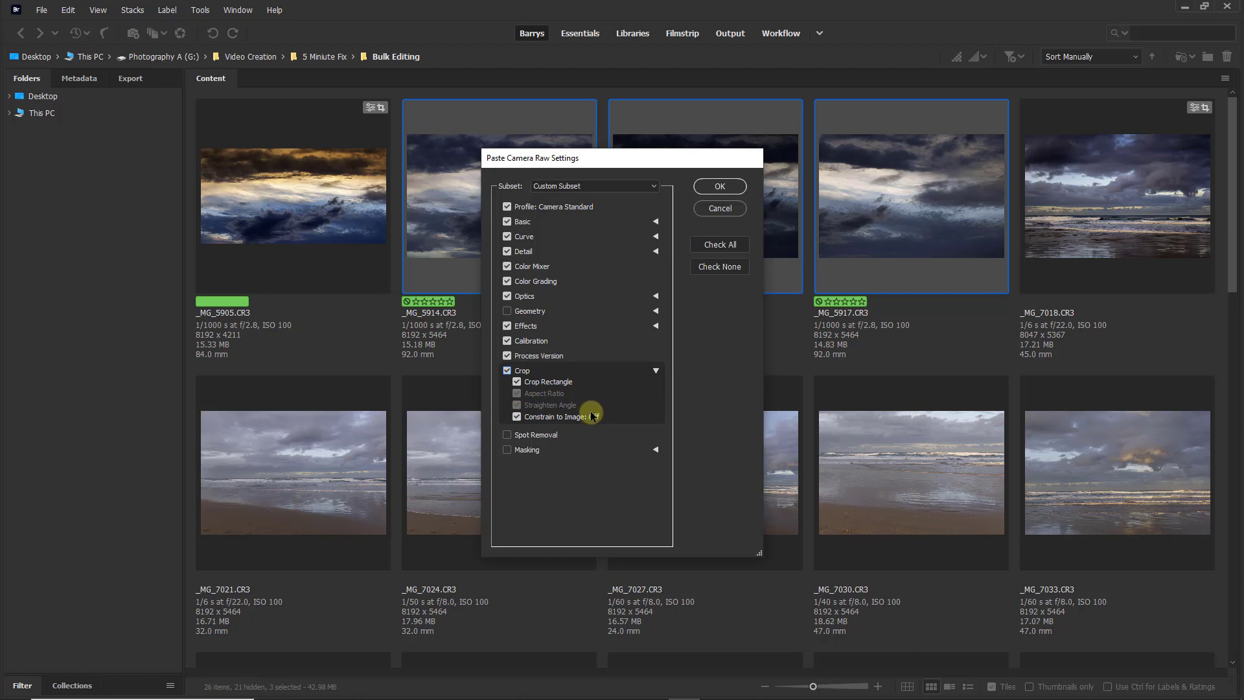
click(655, 372)
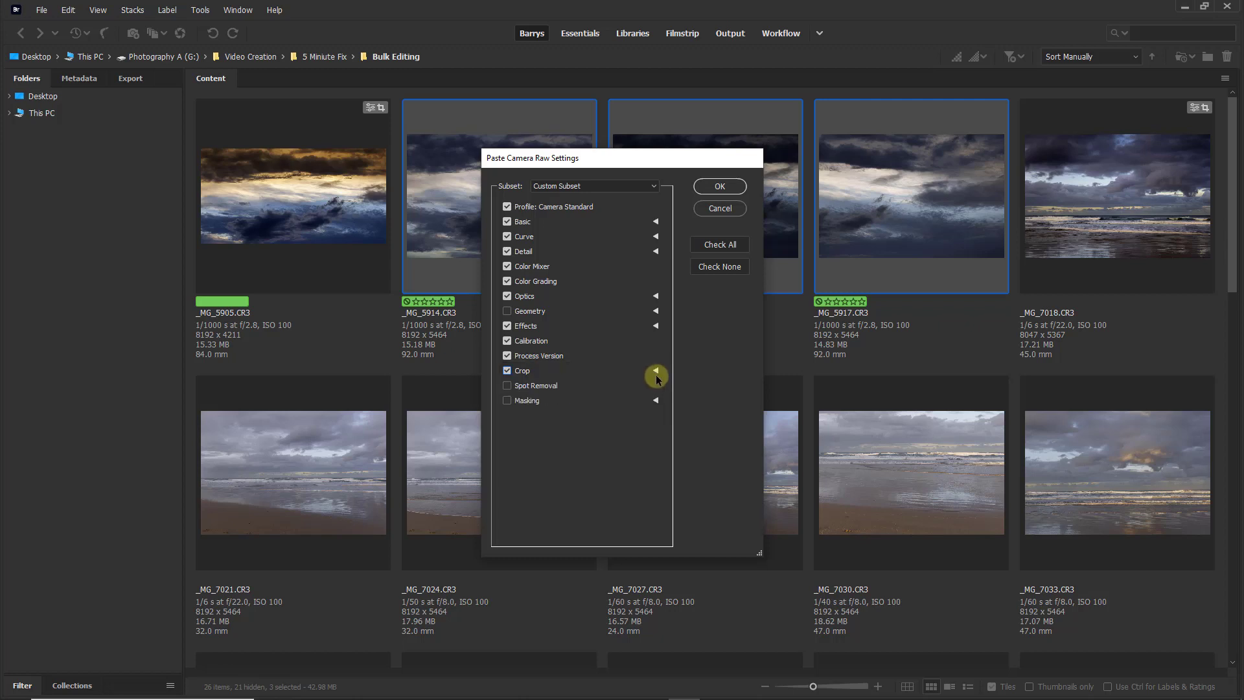
click(507, 385)
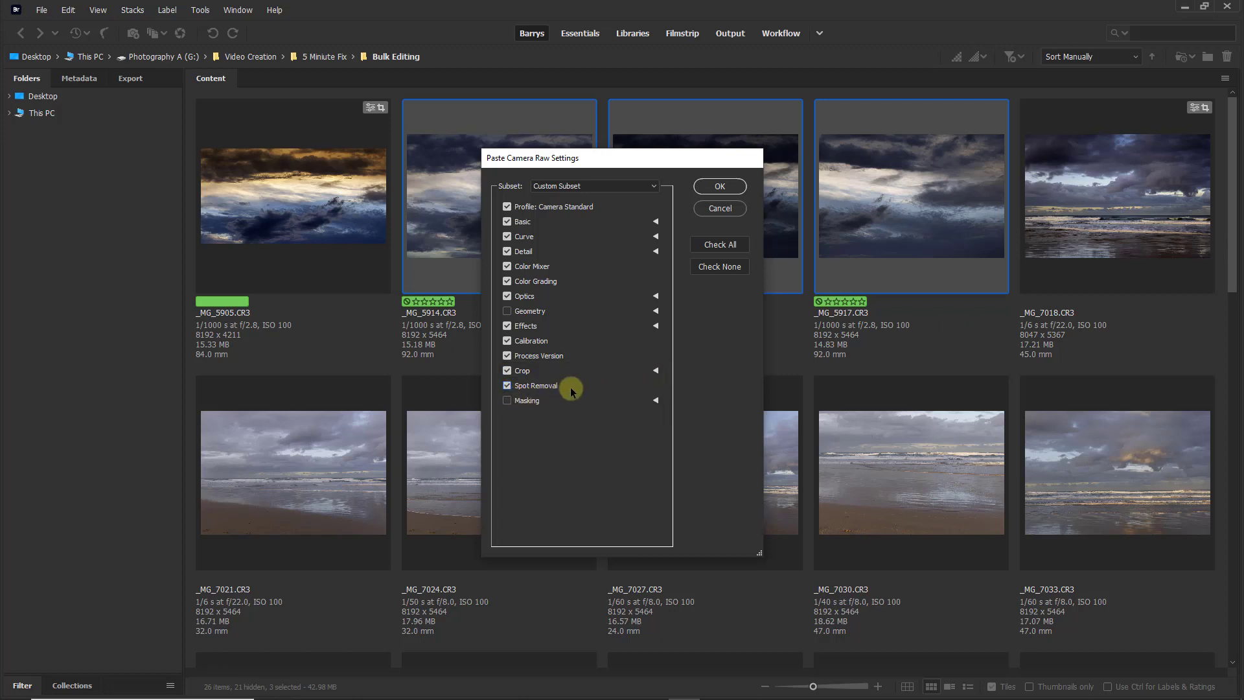
click(507, 402)
click(656, 400)
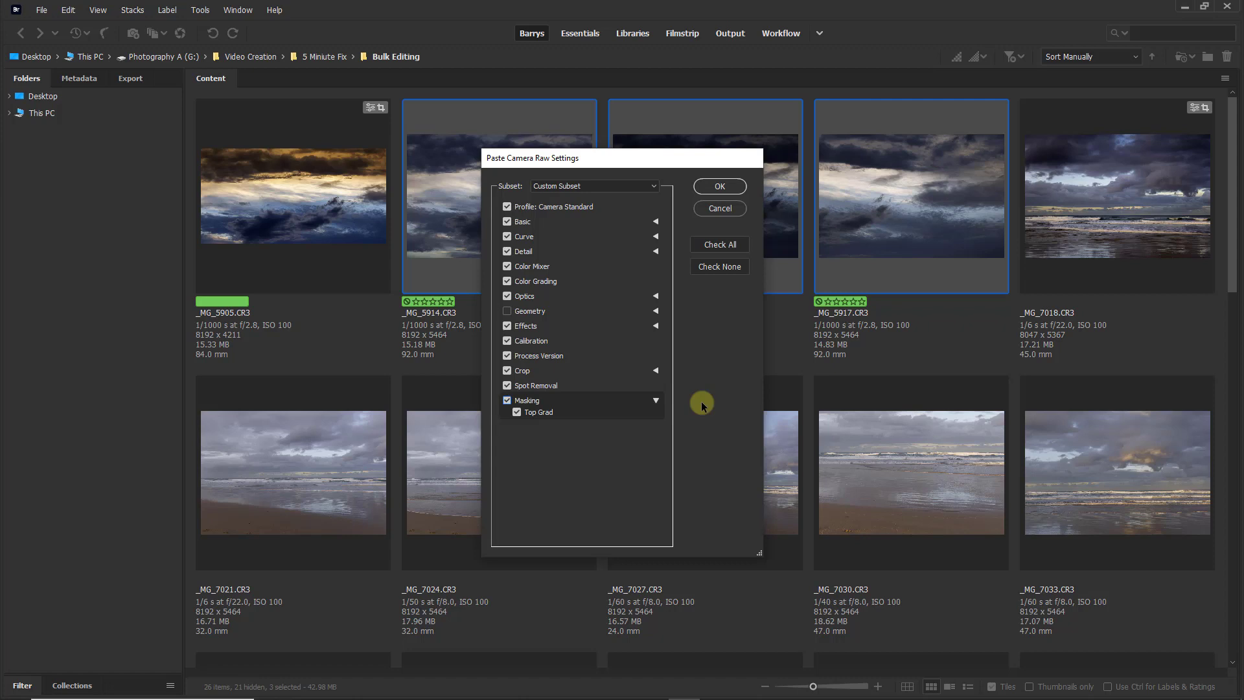
click(717, 188)
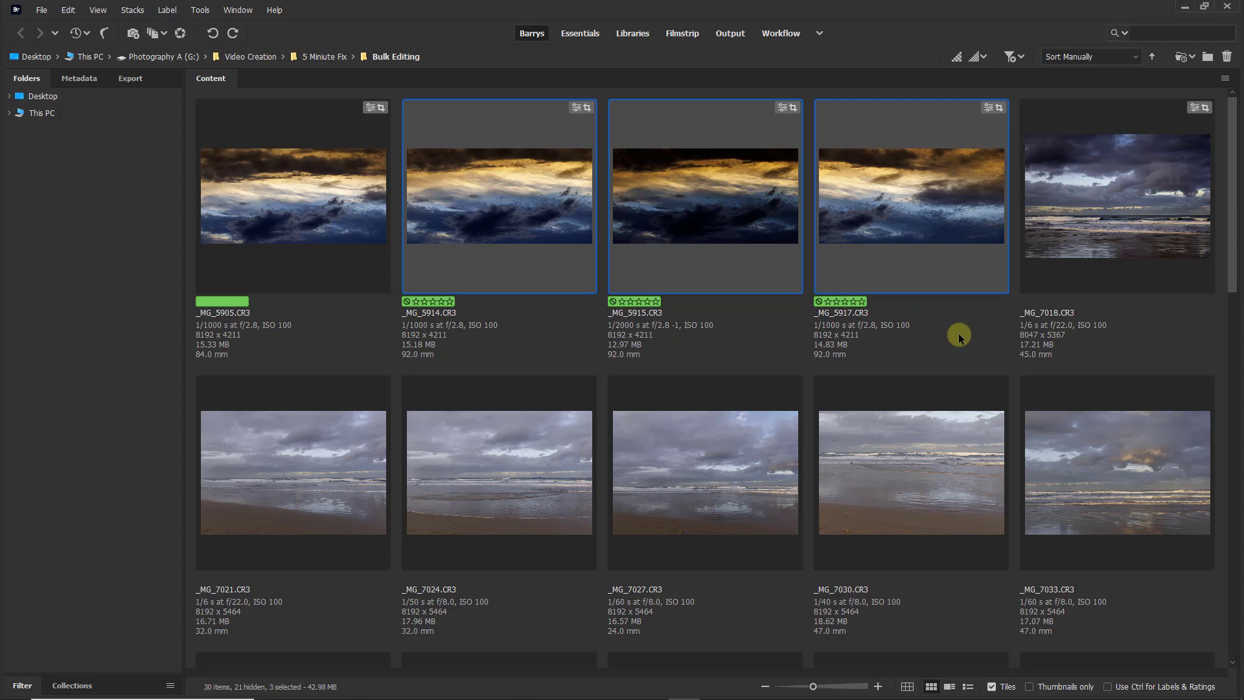
Open _MG_5917.CR3 in Camera Raw and inspect its pasted basic adjustments, Top Grad mask and healing spots
click(958, 335)
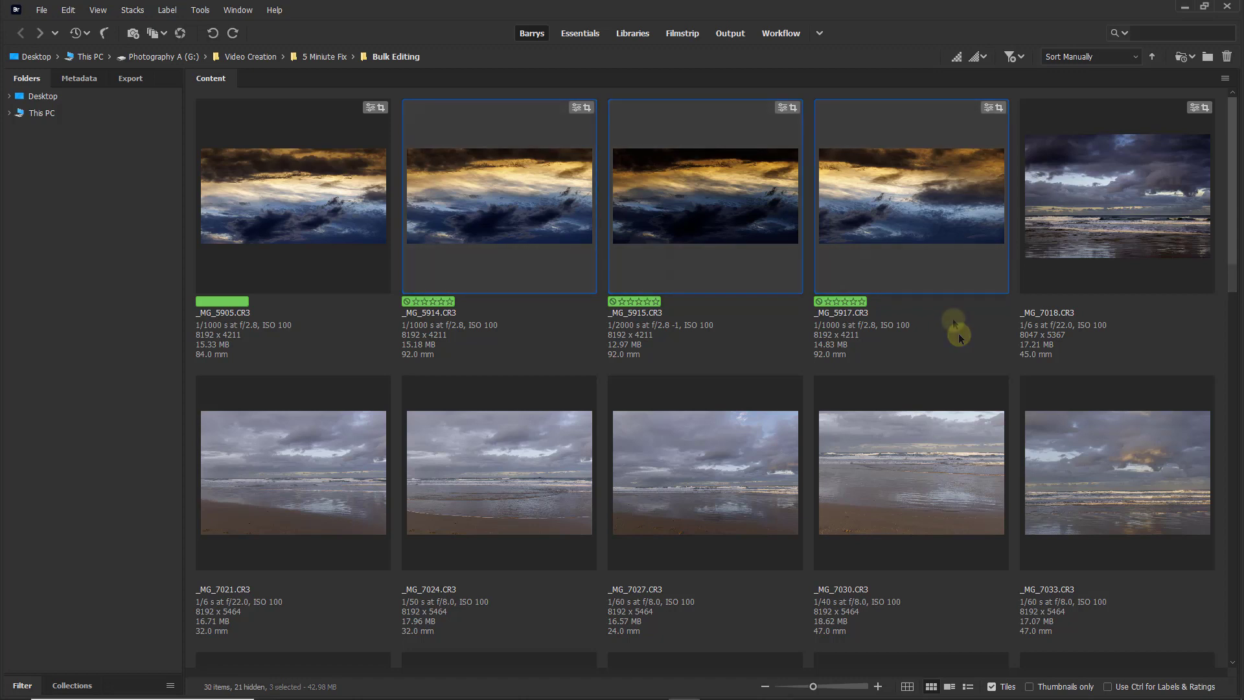
click(917, 193)
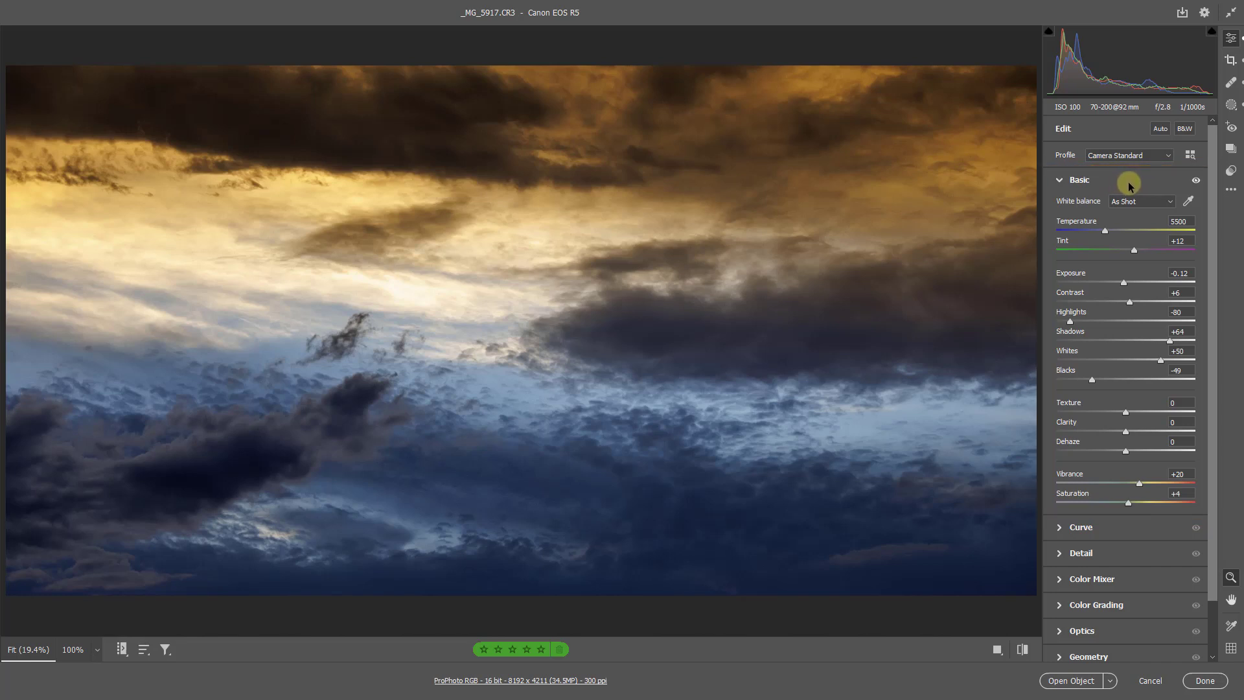
click(1231, 105)
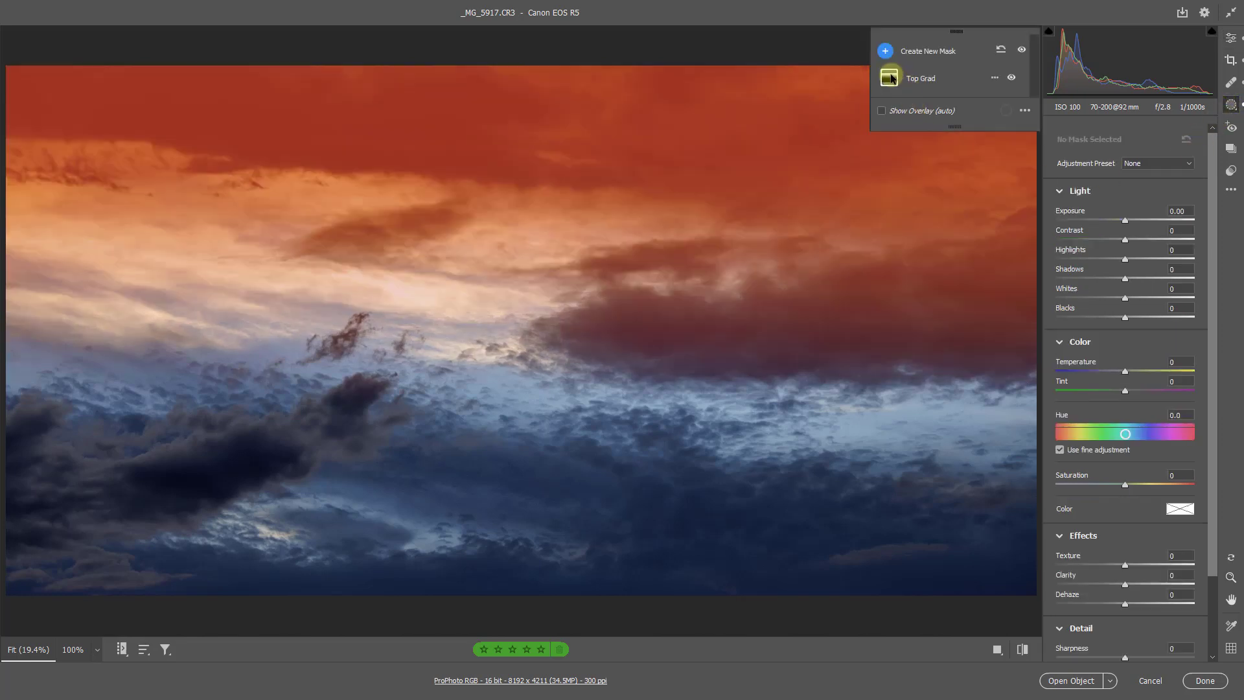
click(893, 78)
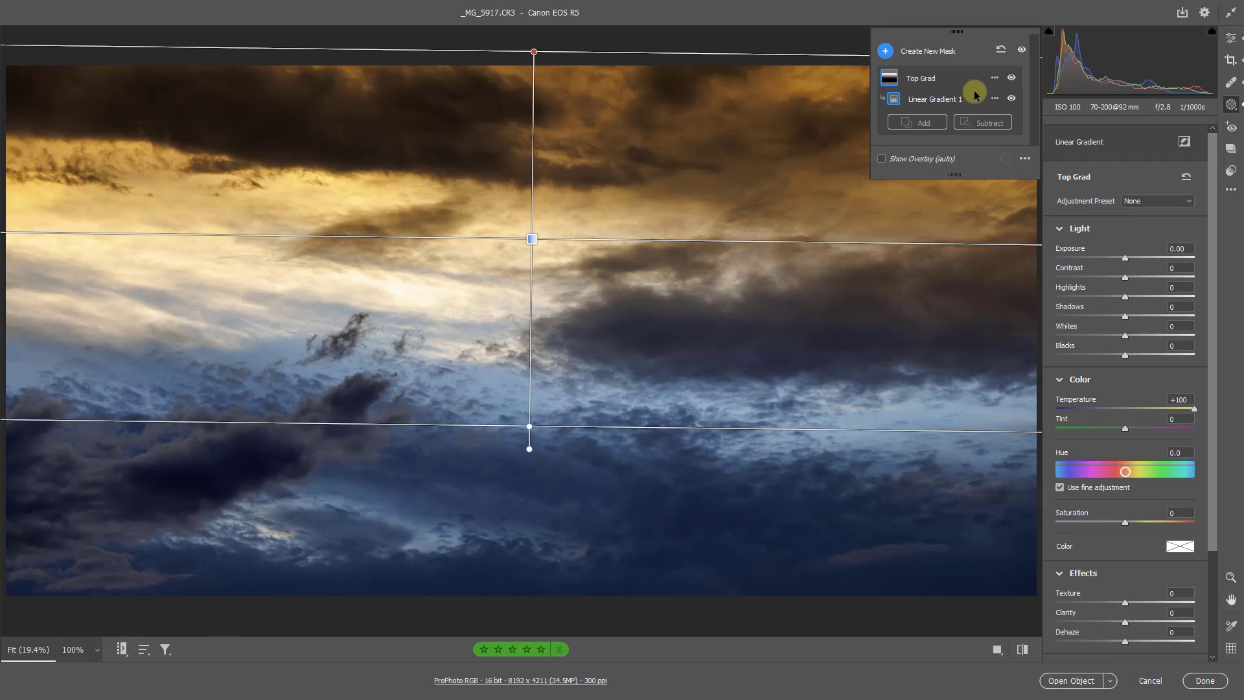
click(1229, 84)
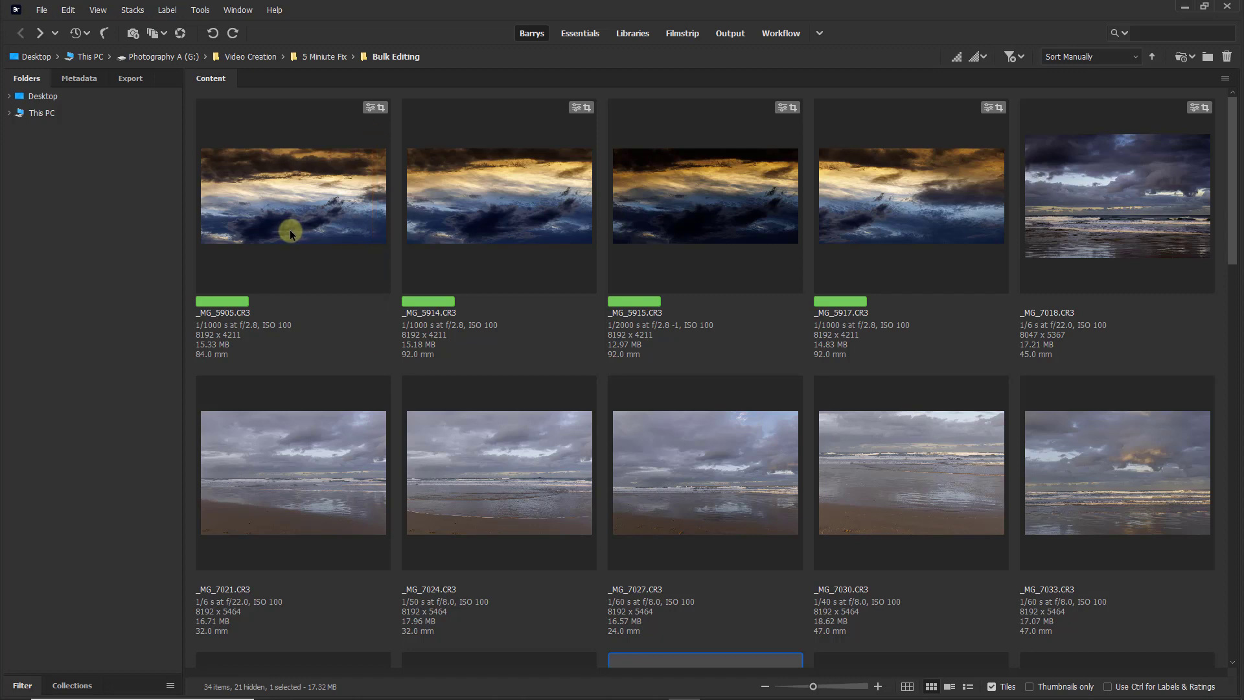
Clear the develop settings of the four cloud images _MG_5905.CR3, _MG_5914.CR3, _MG_5915.CR3 and _MG_5917.CR3
click(300, 209)
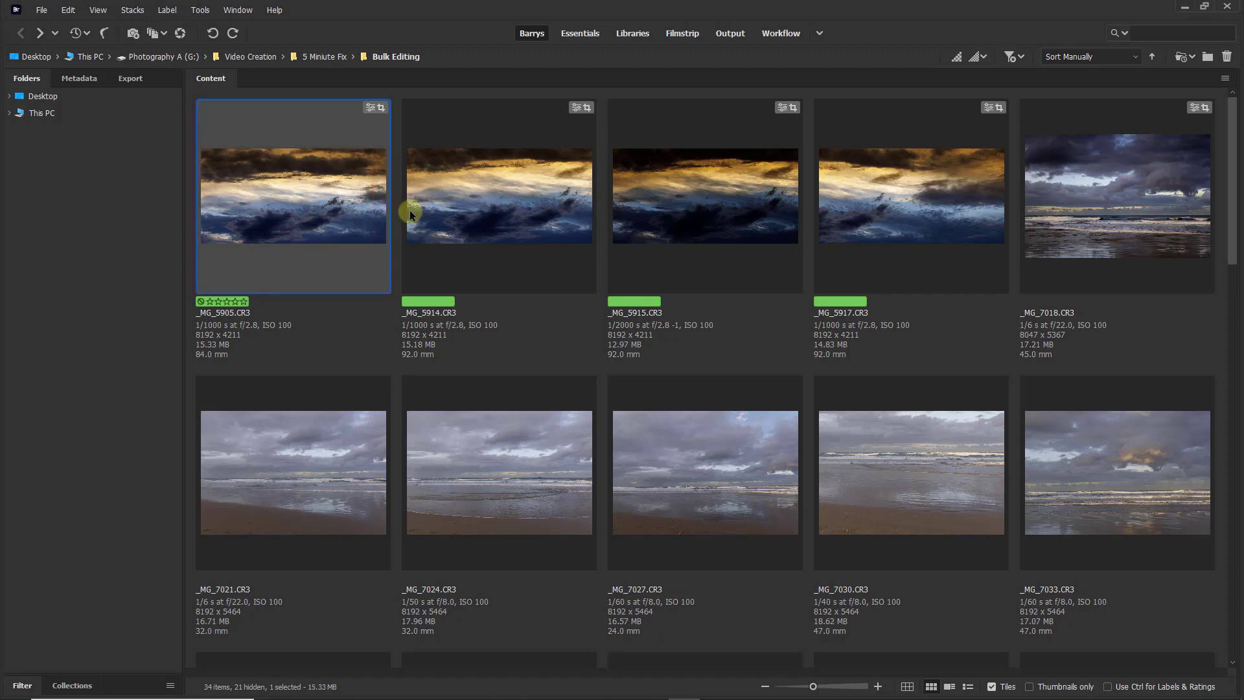
shift+click(892, 203)
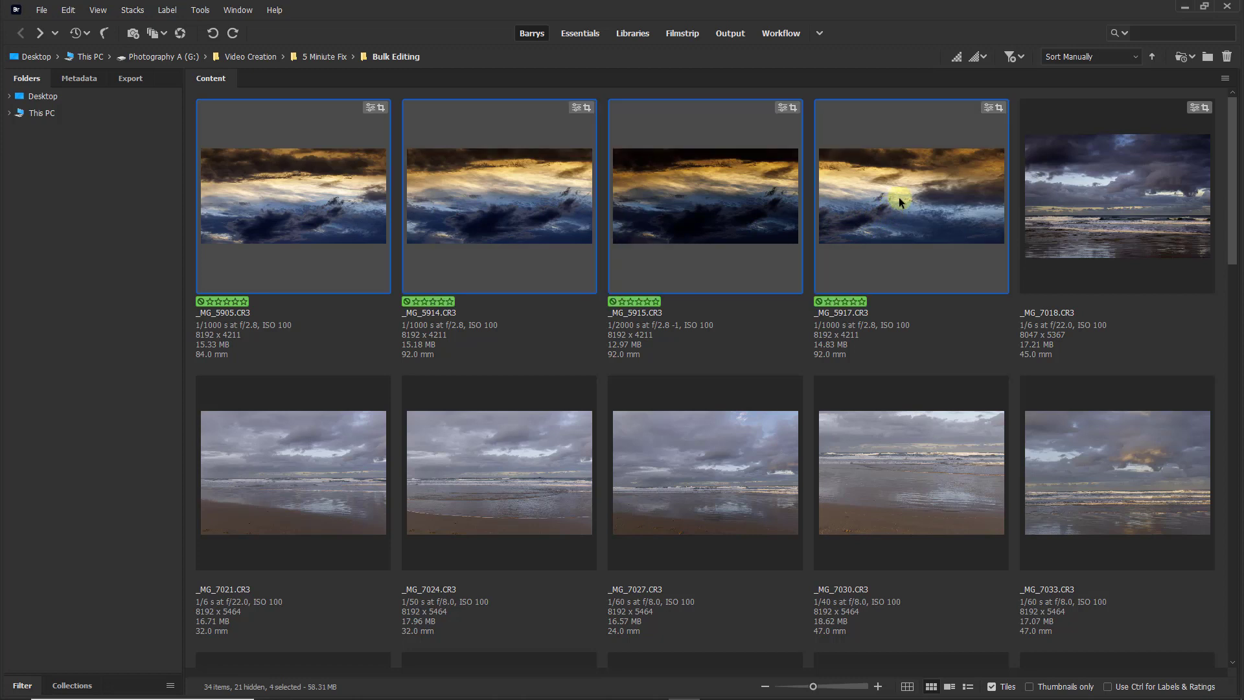
right_click(686, 177)
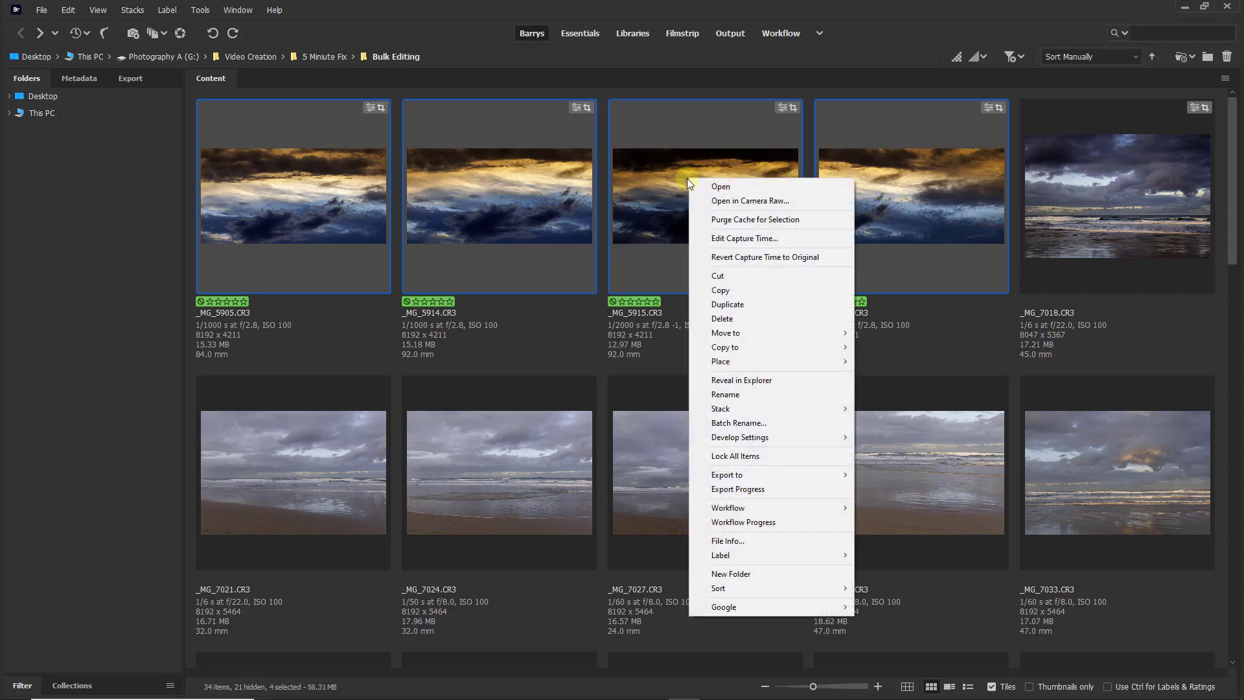
mouse_move(744, 435)
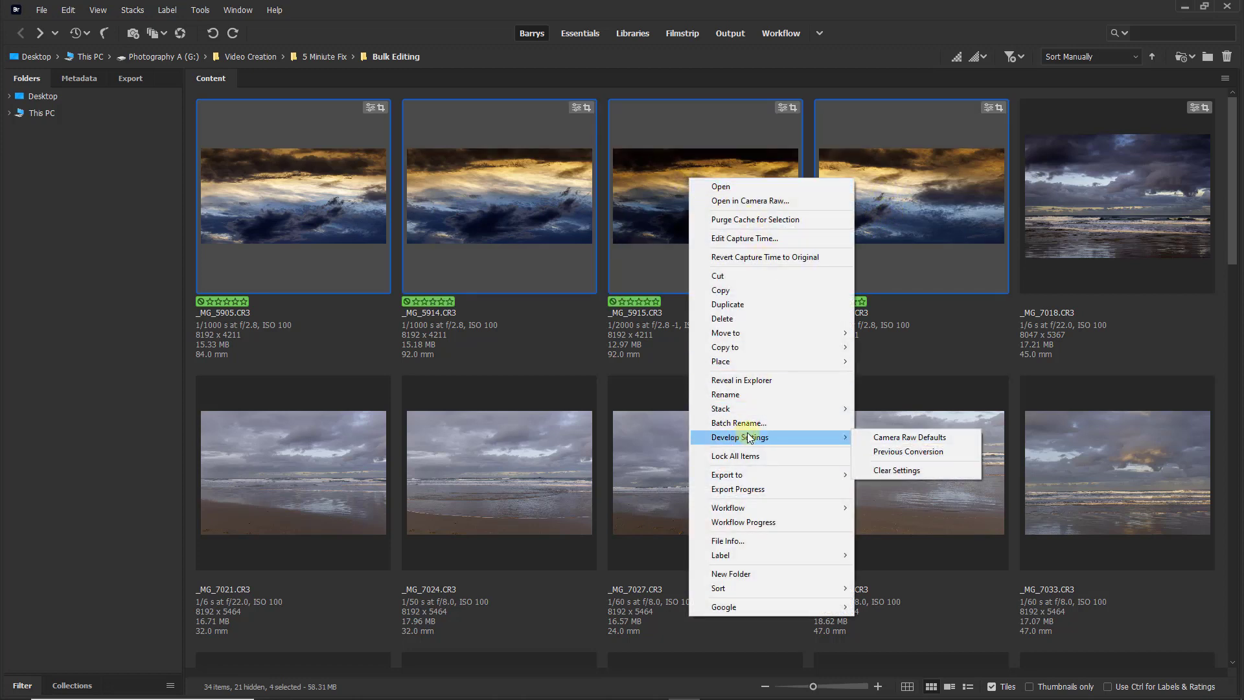
click(885, 470)
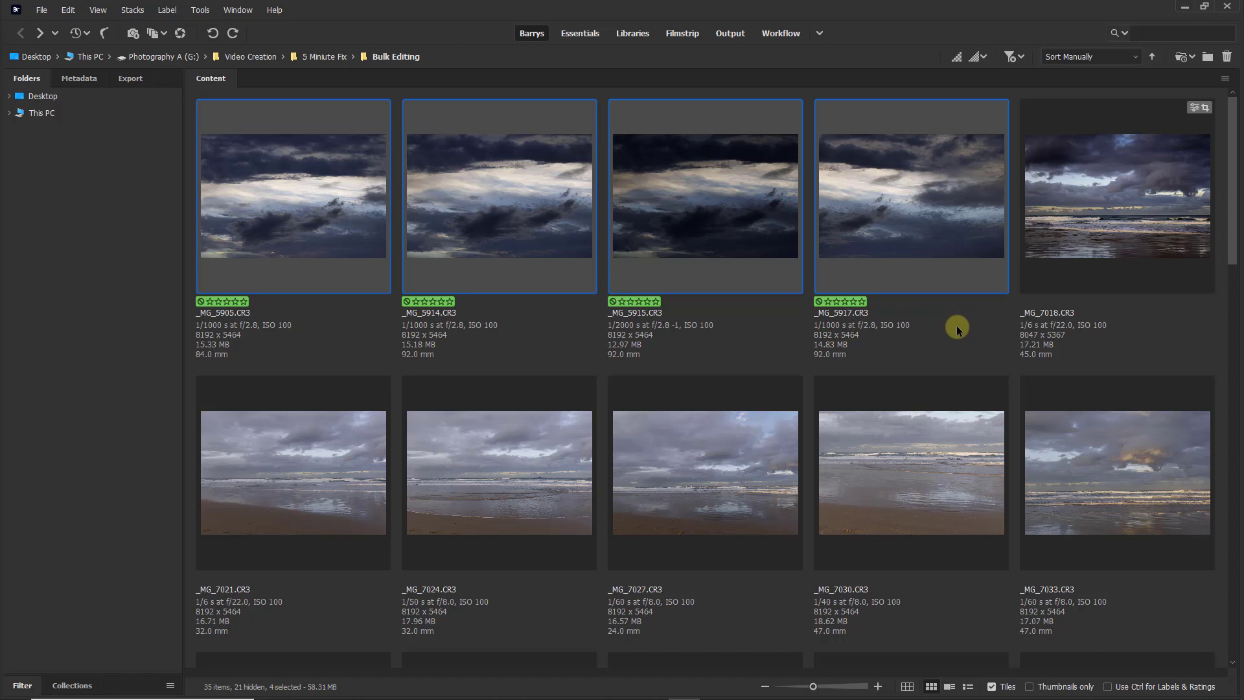
Open the five beach images from _MG_7021.CR3 to _MG_7033.CR3 together in Camera Raw and select them all with _MG_7033.CR3 displayed
click(299, 475)
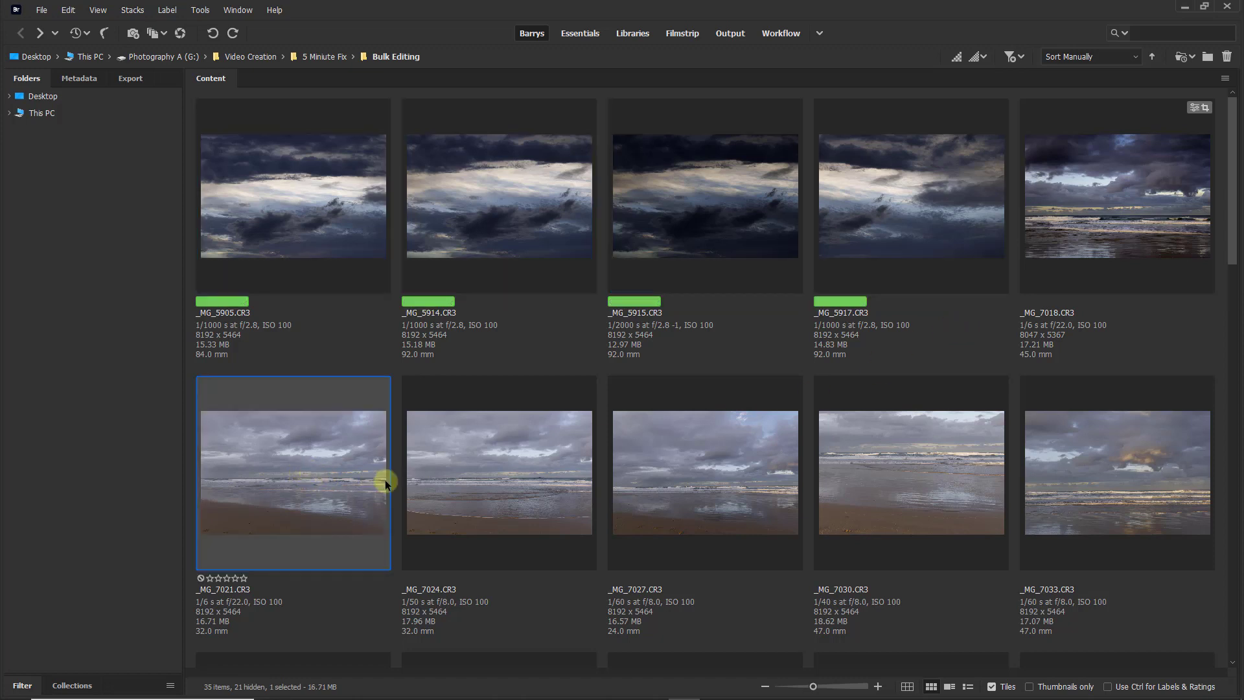
shift+click(1125, 461)
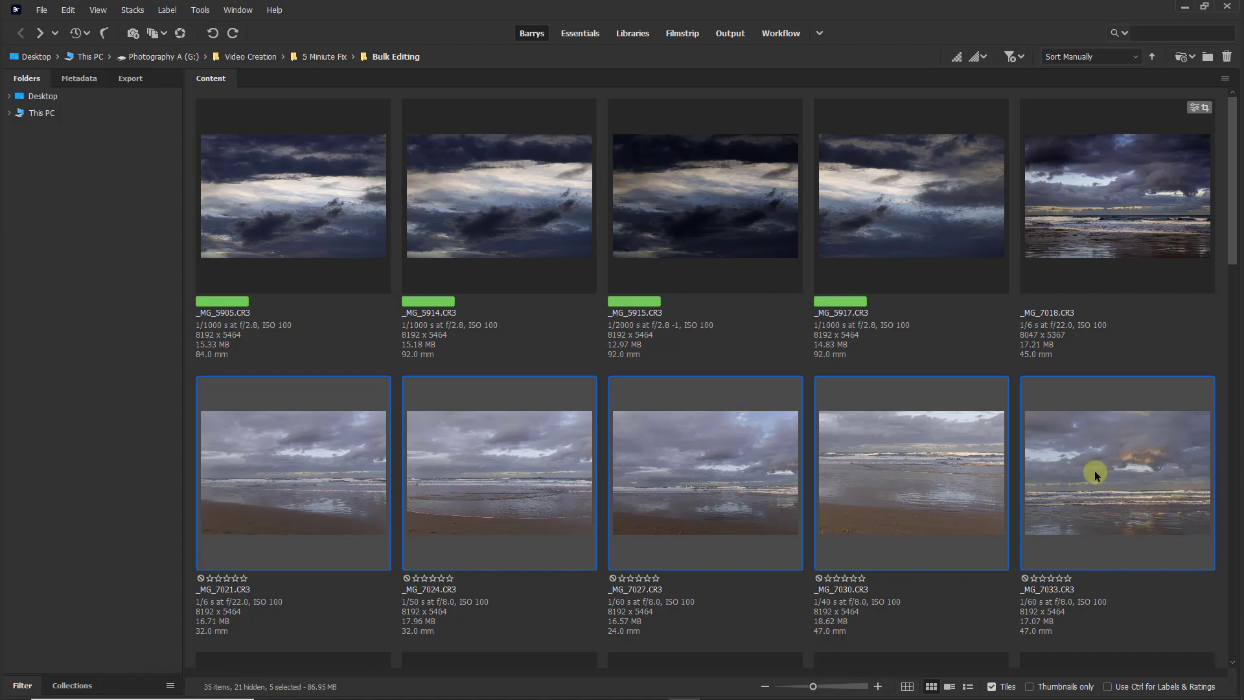
double_click(1095, 473)
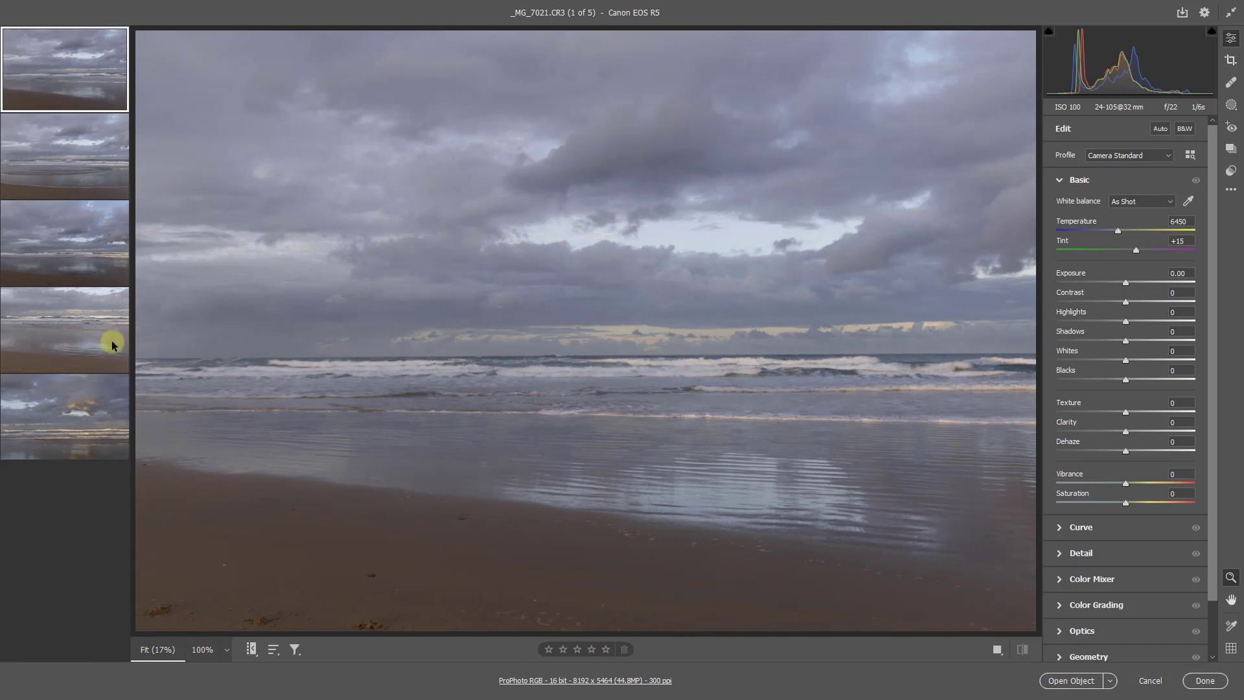
click(81, 424)
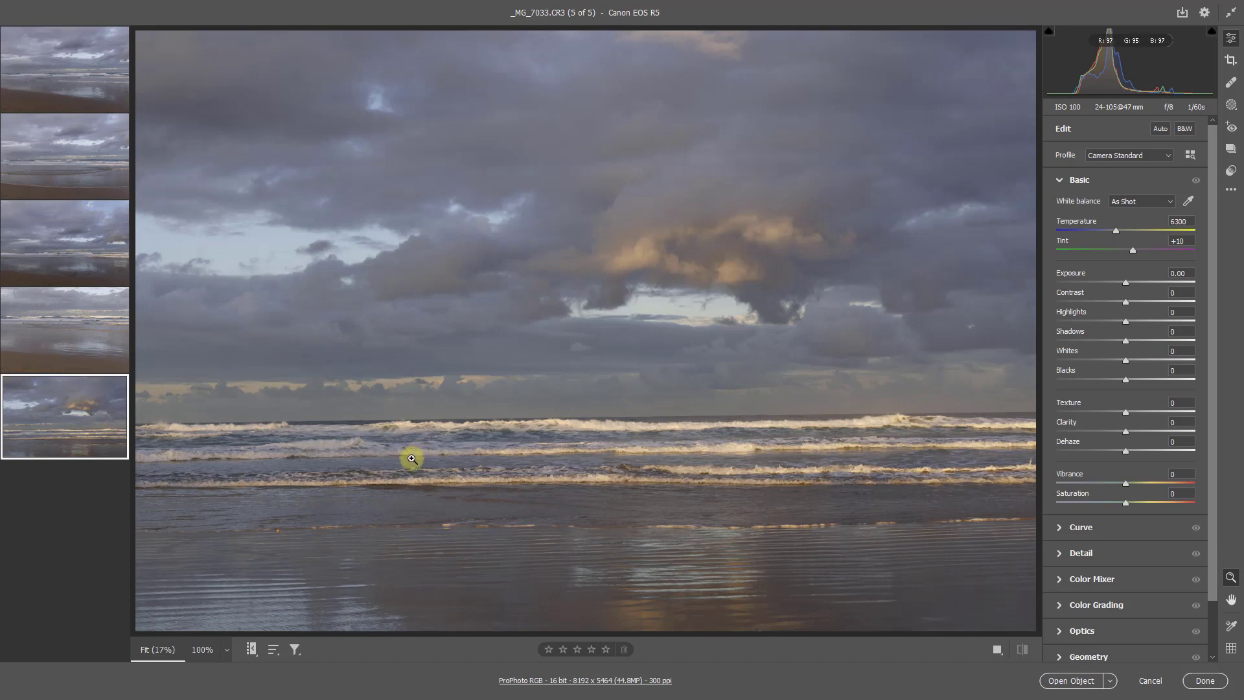
key(ctrl+a)
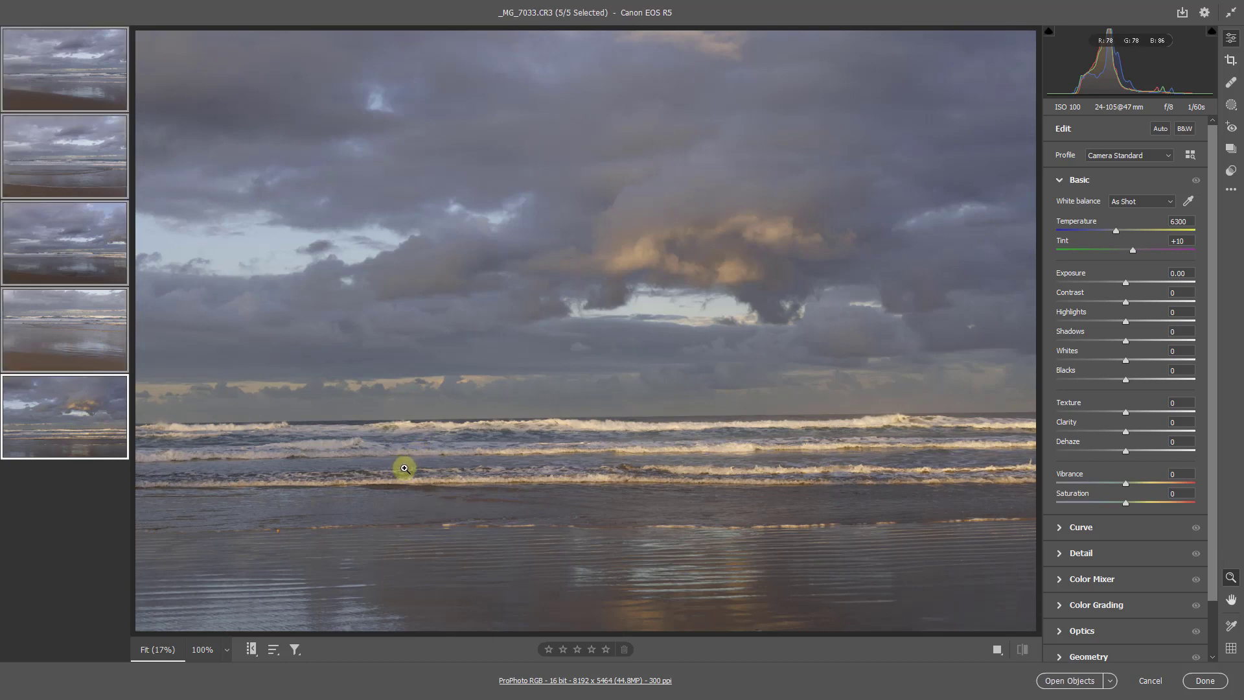
Apply Auto adjustments and a Temperature of 12500 to all five selected images, and finish the Camera Raw edit
click(1160, 129)
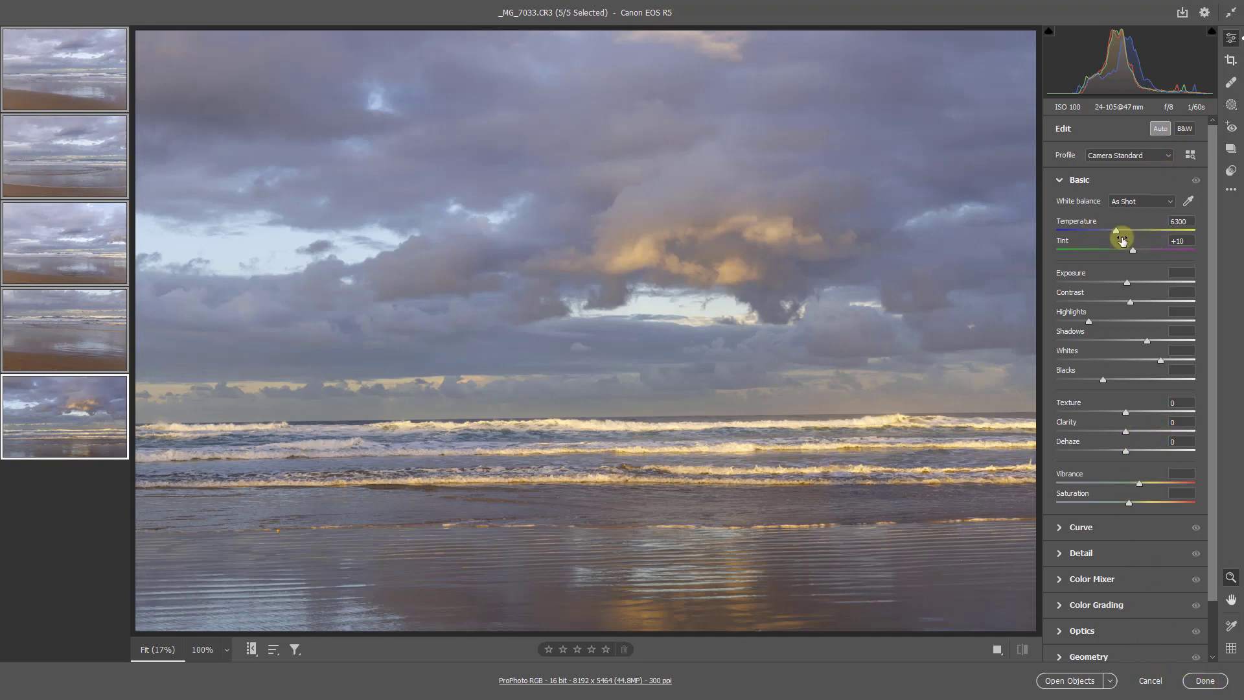
drag(1123, 240, 1159, 238)
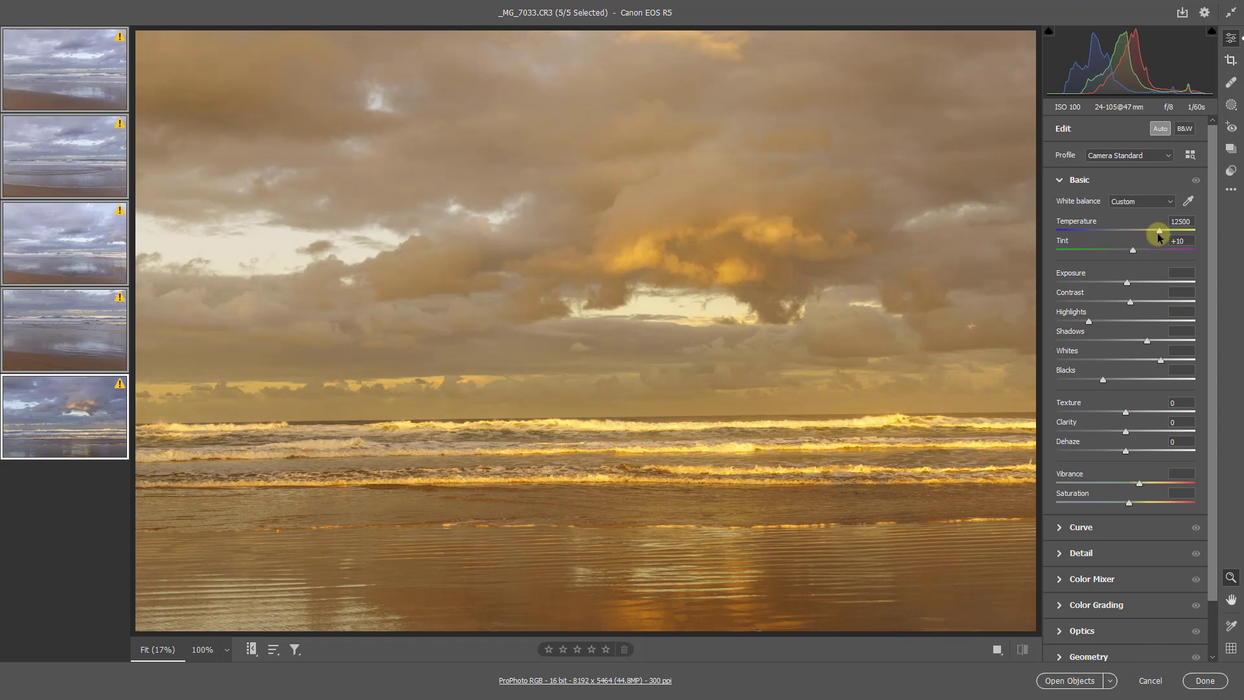
click(1197, 680)
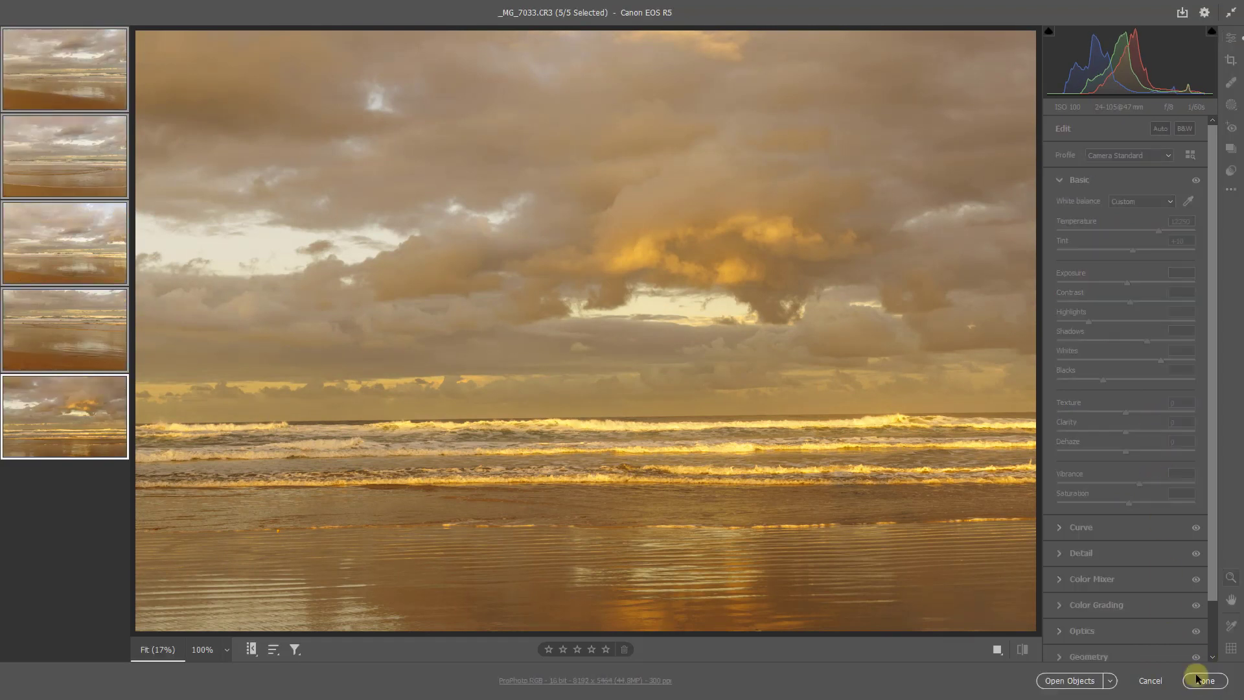